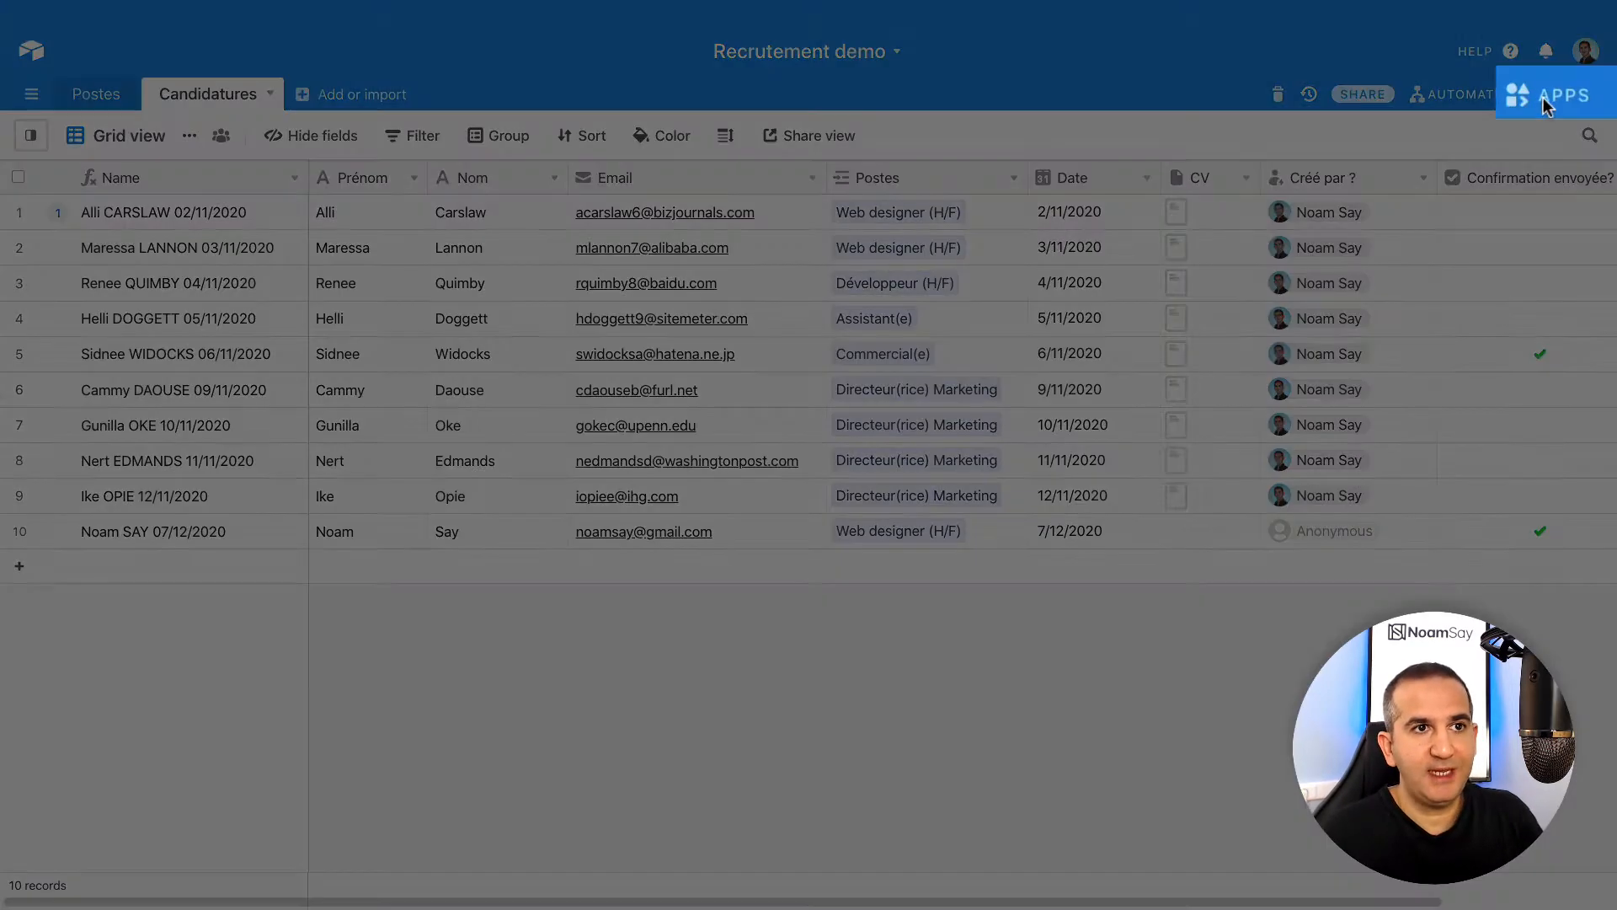
Open the base's apps dashboard, widen it slightly and bring up the app marketplace.
{"action": "left_click", "coordinate": [1548, 95]}
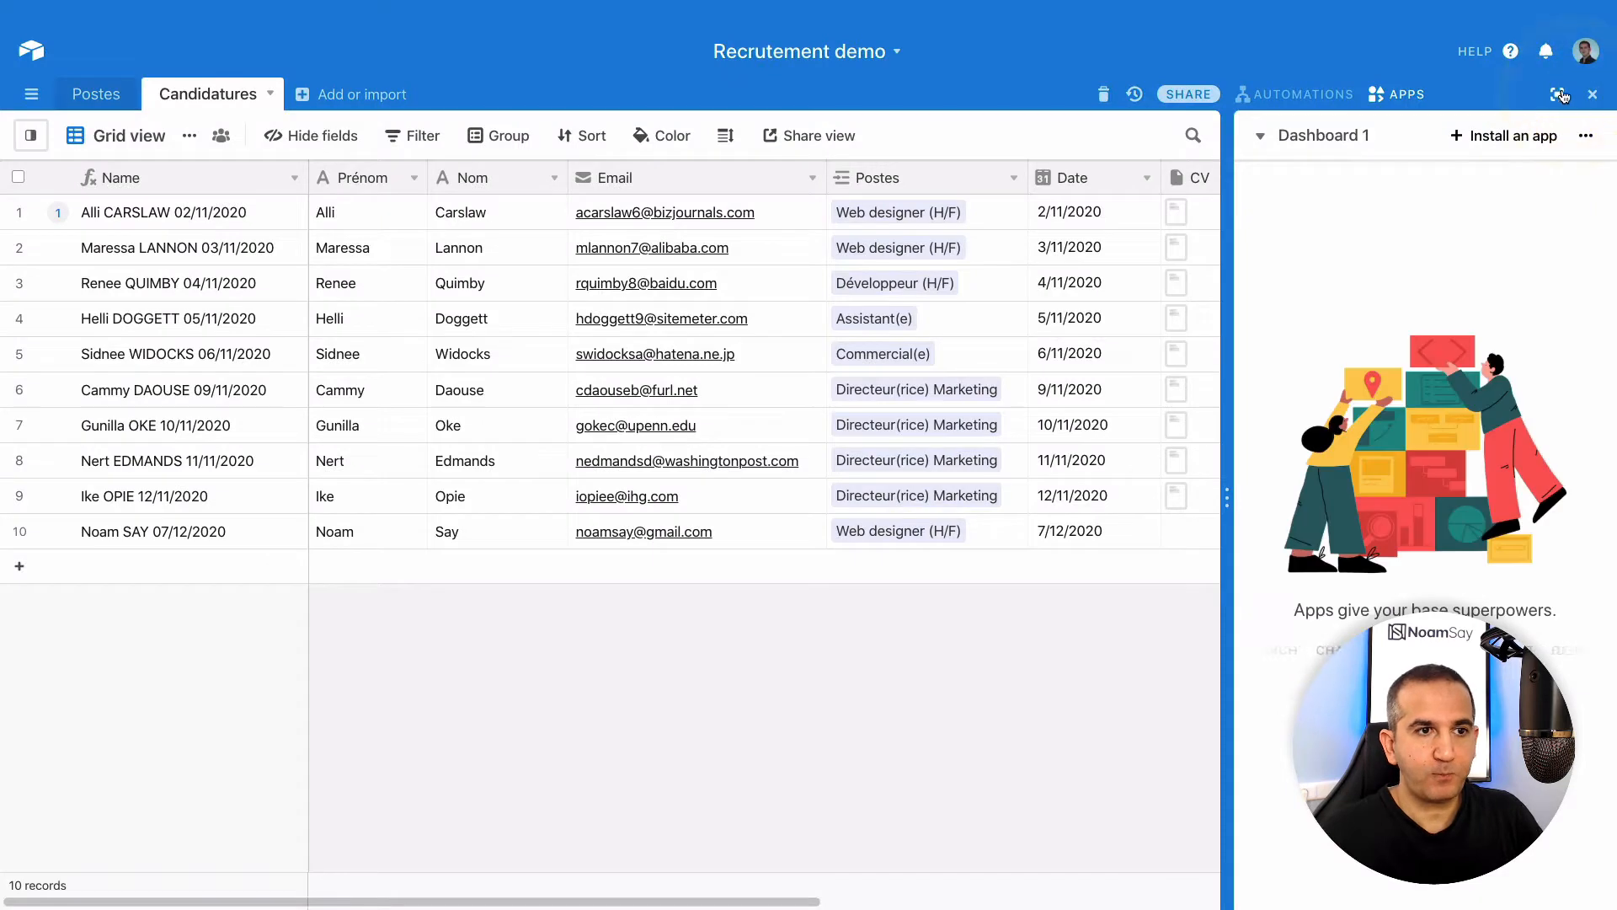
{"action": "left_click_drag", "start_coordinate": [1224, 506], "coordinate": [1208, 508]}
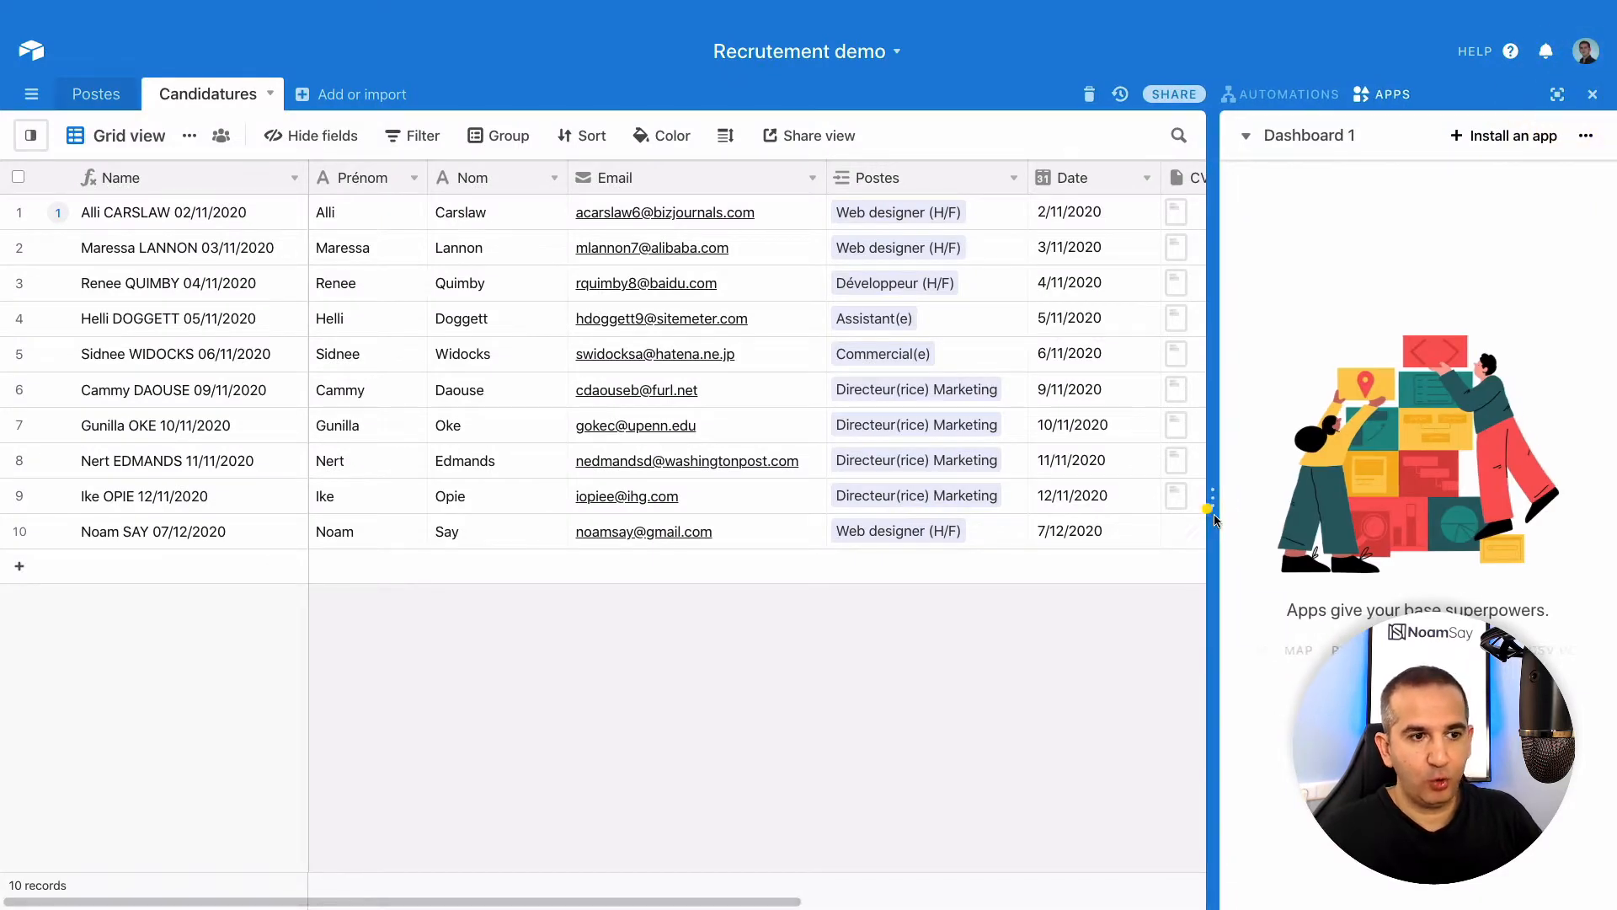
{"action": "left_click", "coordinate": [1425, 714]}
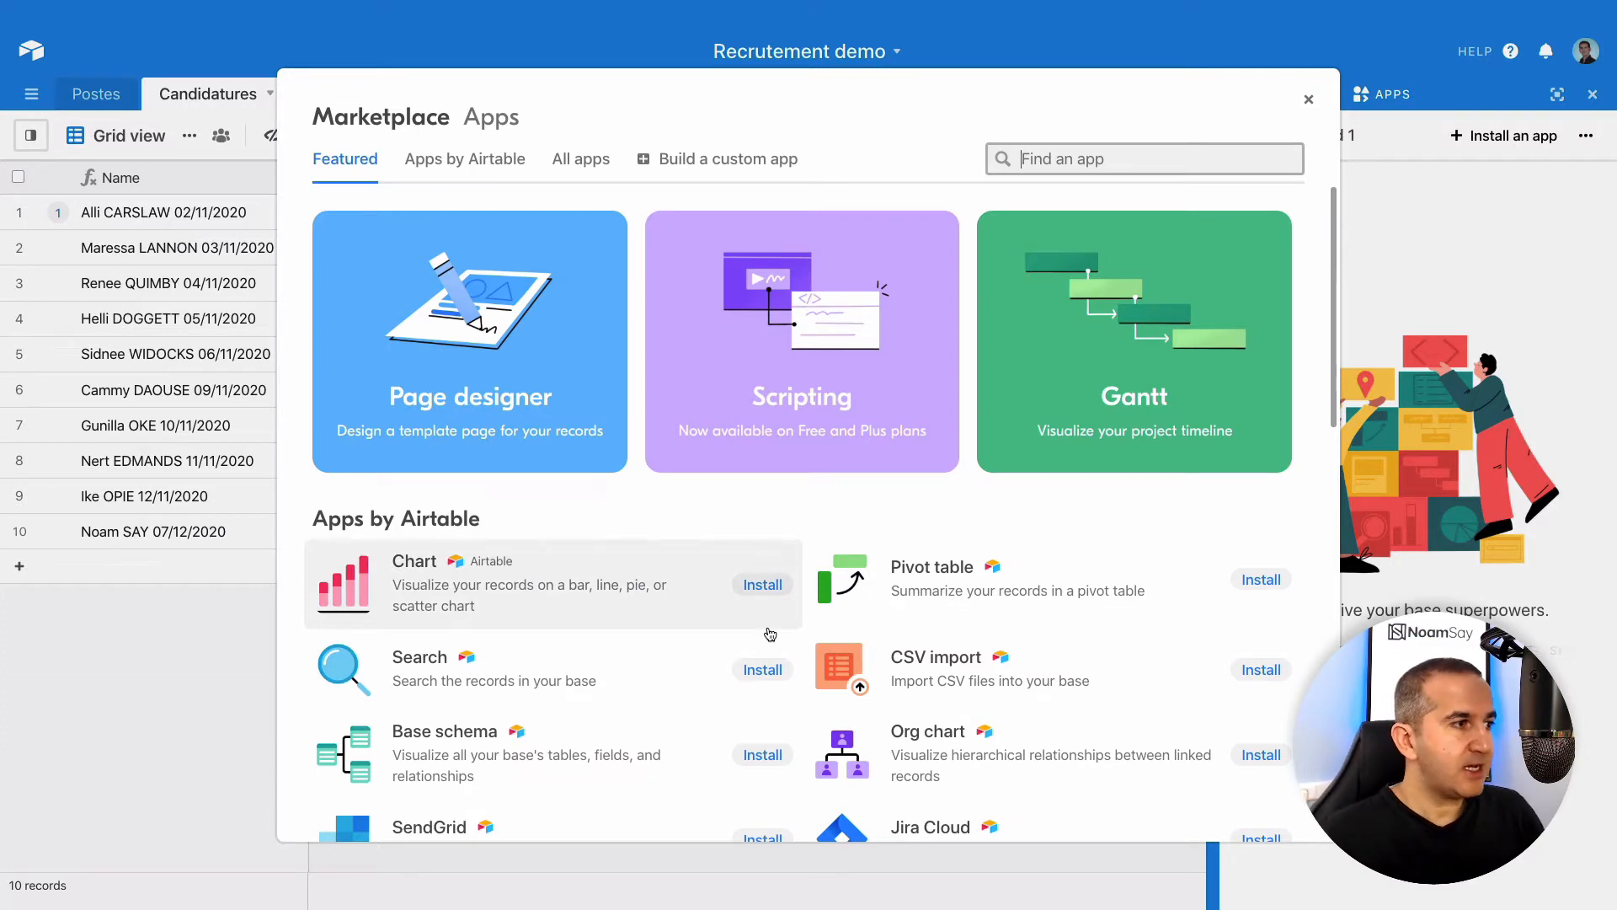
Browse the marketplace's featured apps, the apps made by Airtable and the list of all apps.
{"action": "scroll", "coordinate": [697, 570], "scroll_direction": "down", "scroll_amount": 3}
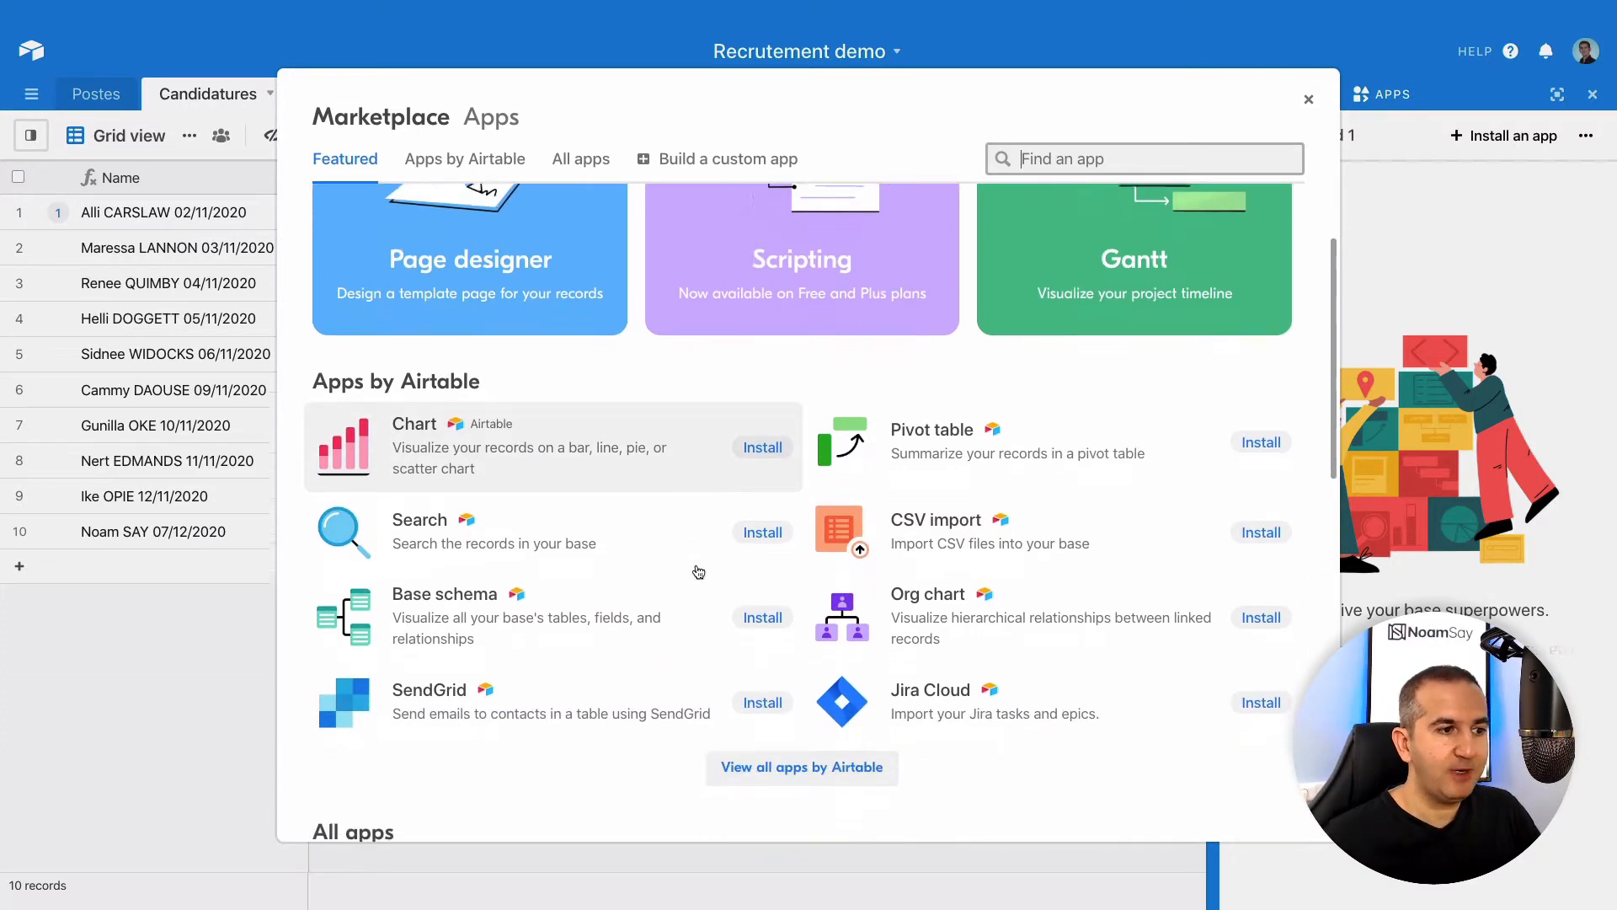
{"action": "scroll", "coordinate": [695, 566], "scroll_direction": "down", "scroll_amount": 5}
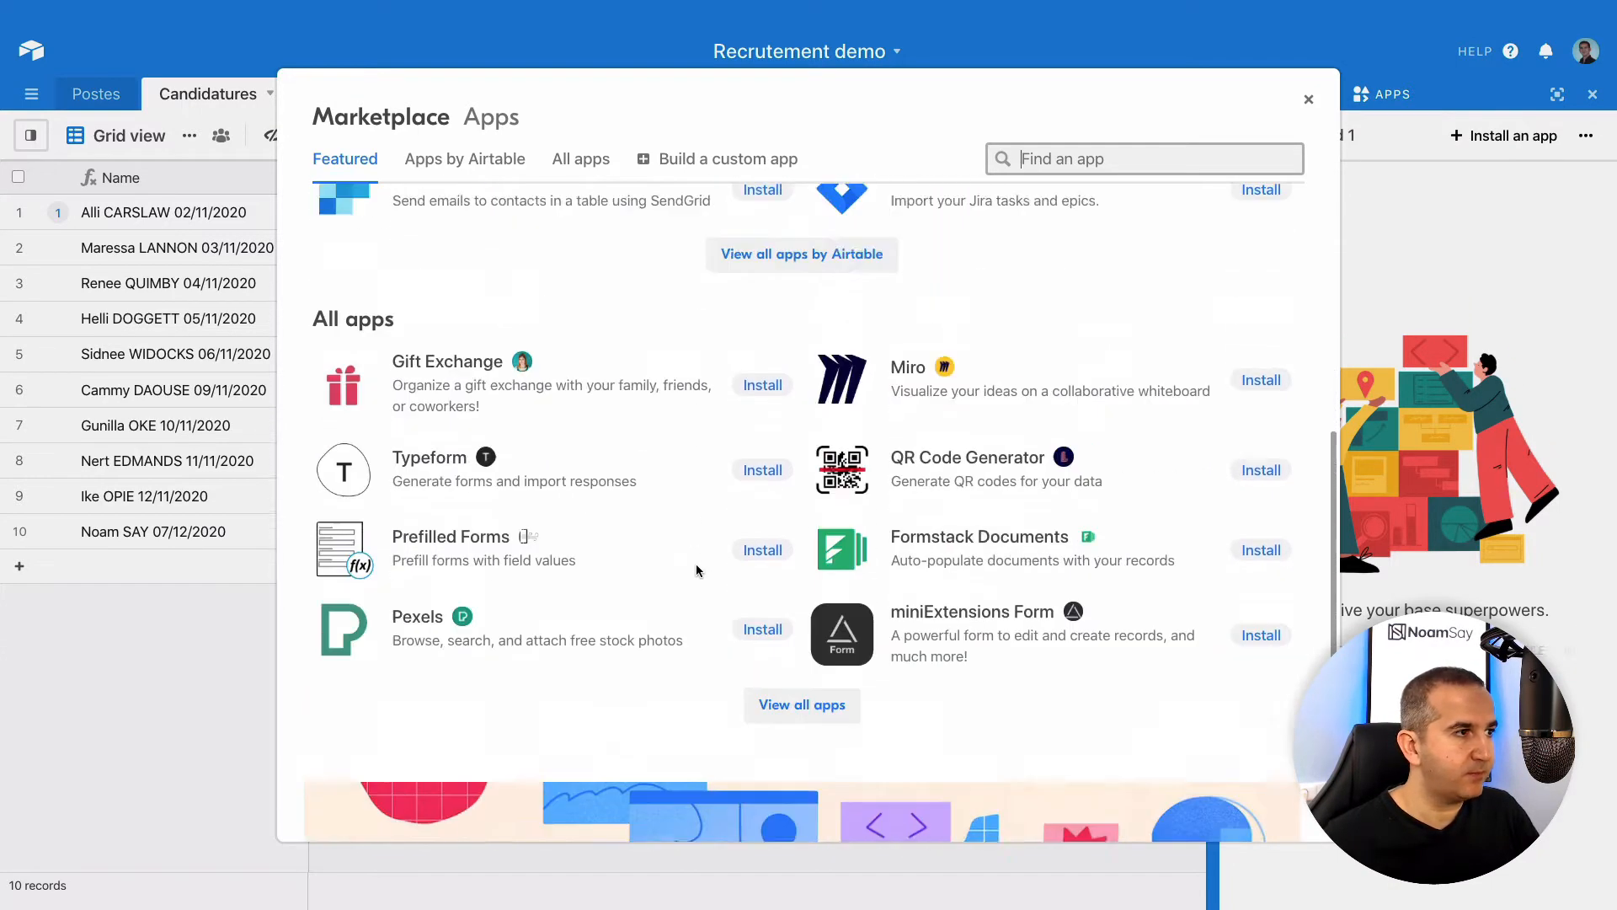
{"action": "scroll", "coordinate": [696, 566], "scroll_direction": "up", "scroll_amount": 8}
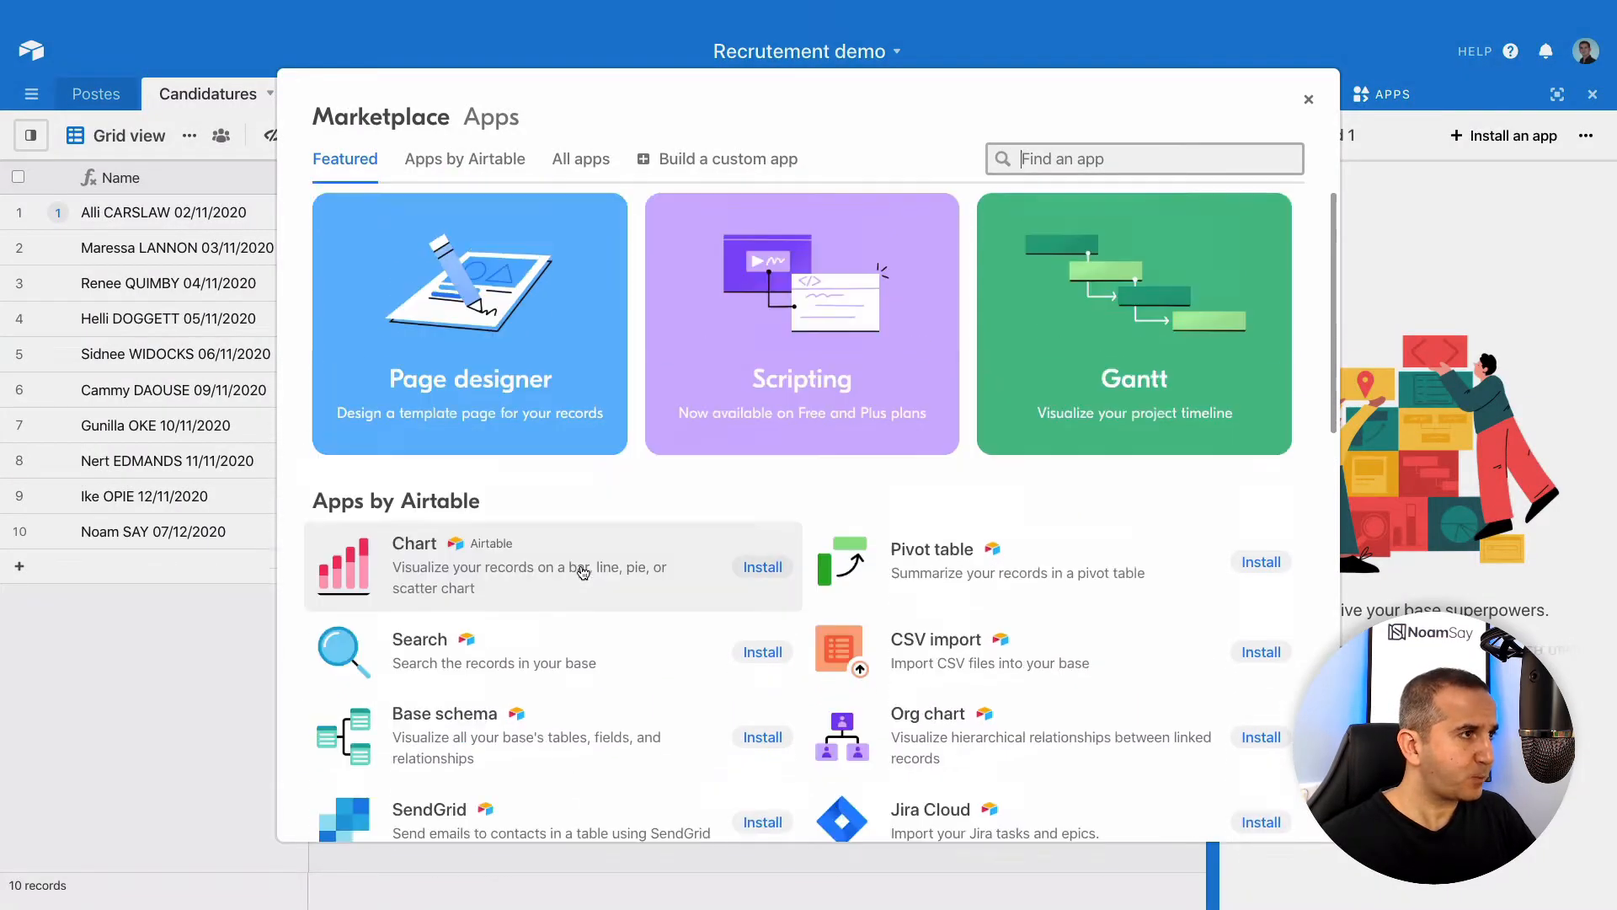
{"action": "left_click", "coordinate": [447, 168]}
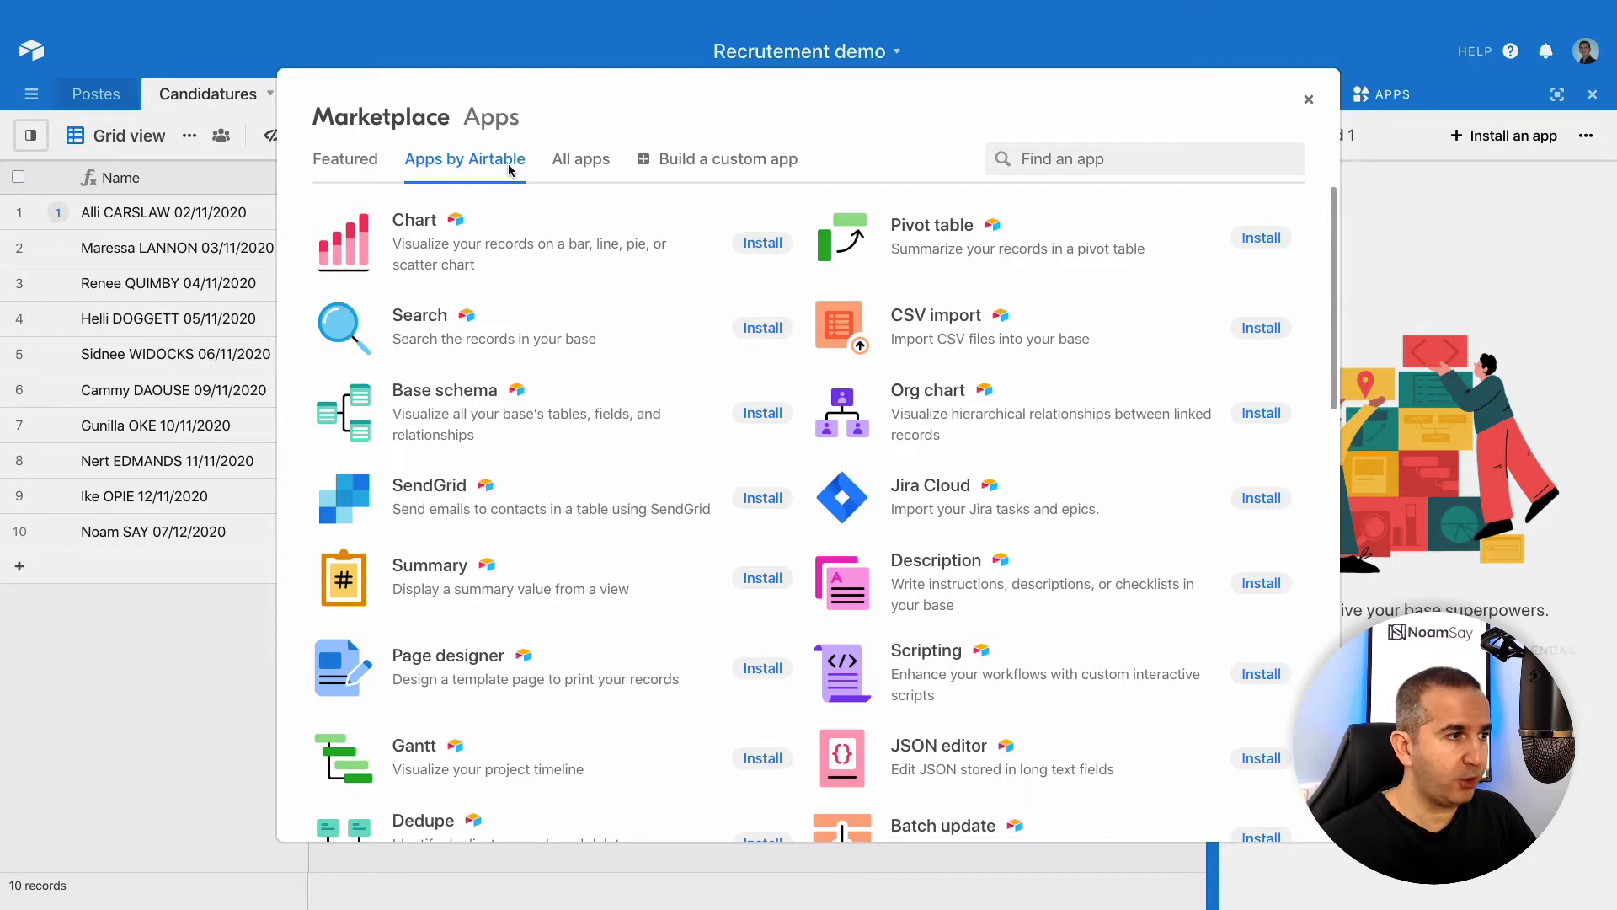
{"action": "left_click", "coordinate": [580, 168]}
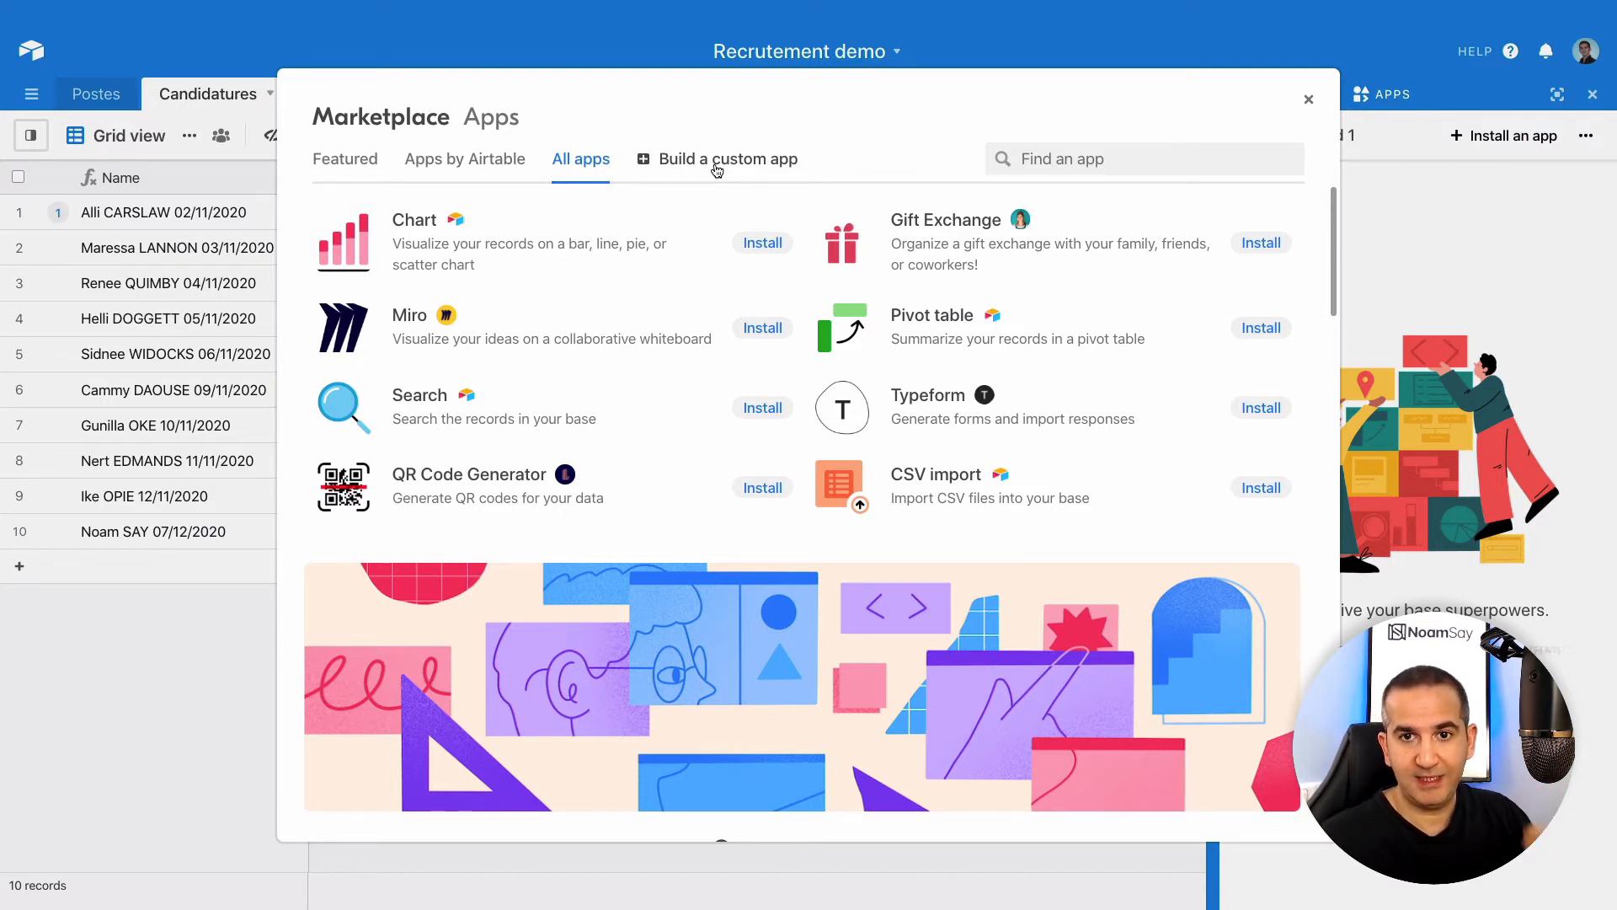
{"action": "left_click", "coordinate": [460, 162]}
{"action": "scroll", "coordinate": [567, 413], "scroll_direction": "down", "scroll_amount": 6}
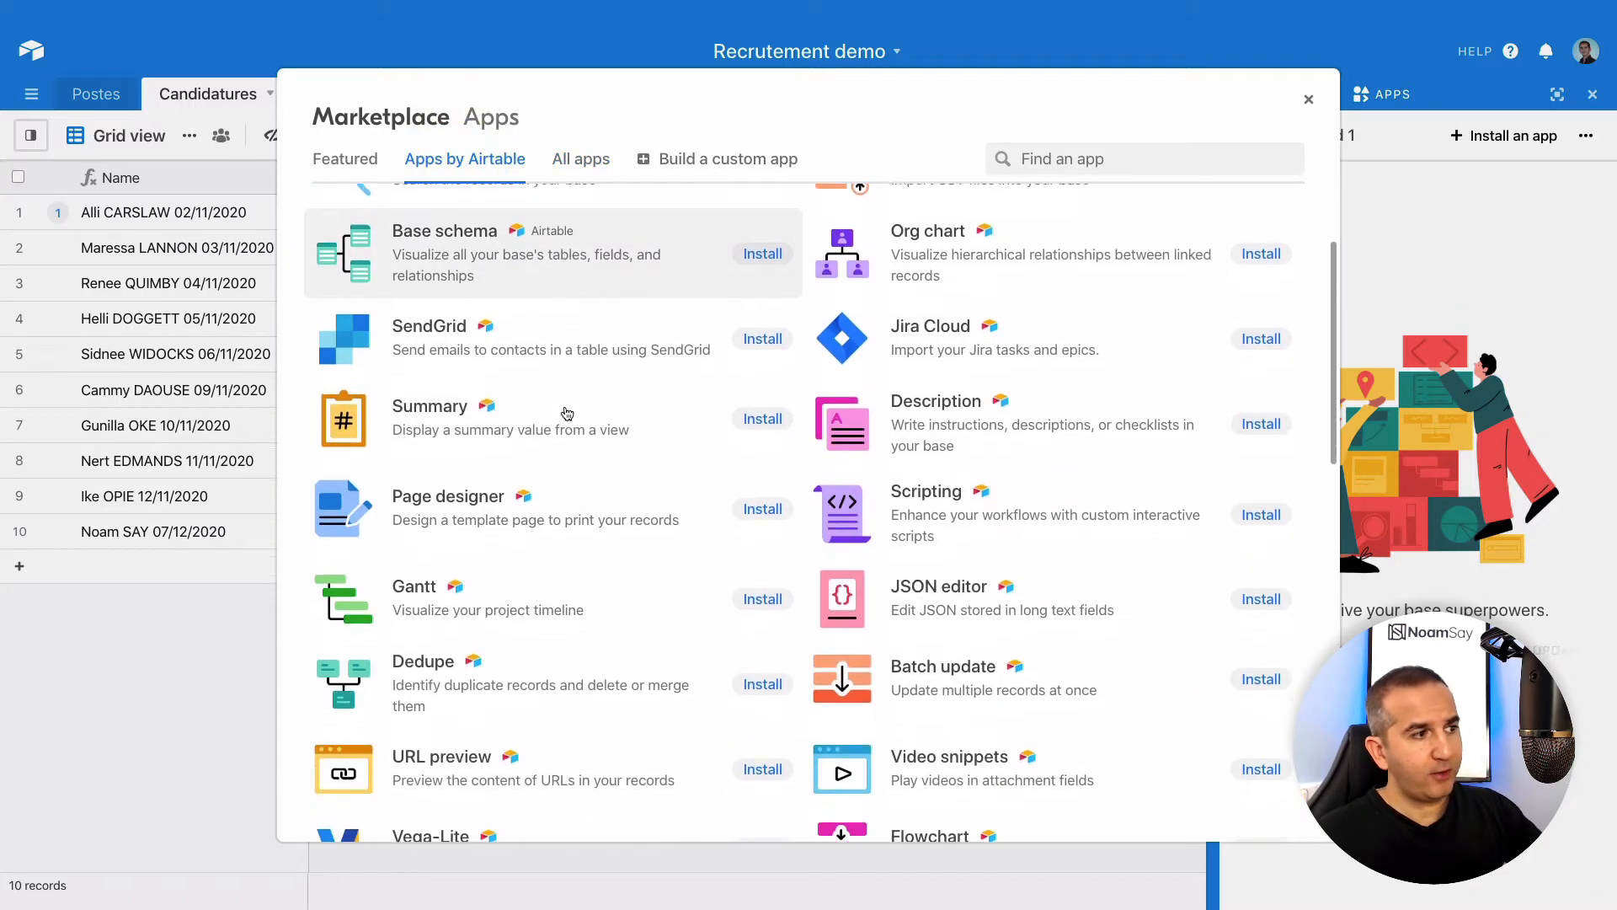
{"action": "scroll", "coordinate": [566, 413], "scroll_direction": "down", "scroll_amount": 3}
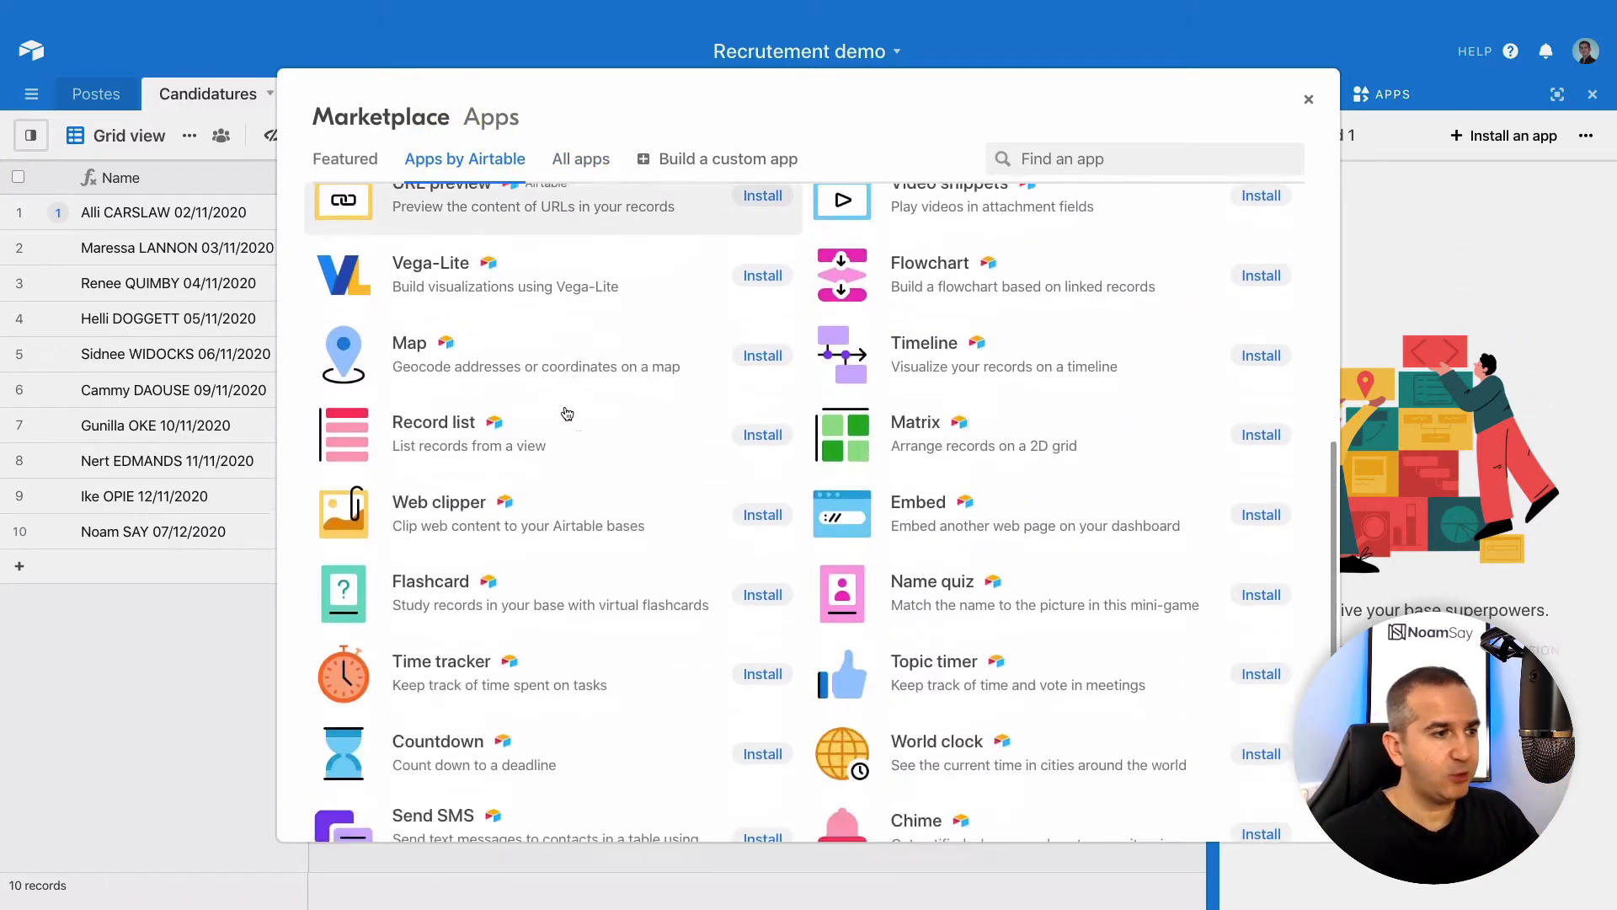
{"action": "scroll", "coordinate": [567, 413], "scroll_direction": "up", "scroll_amount": 9}
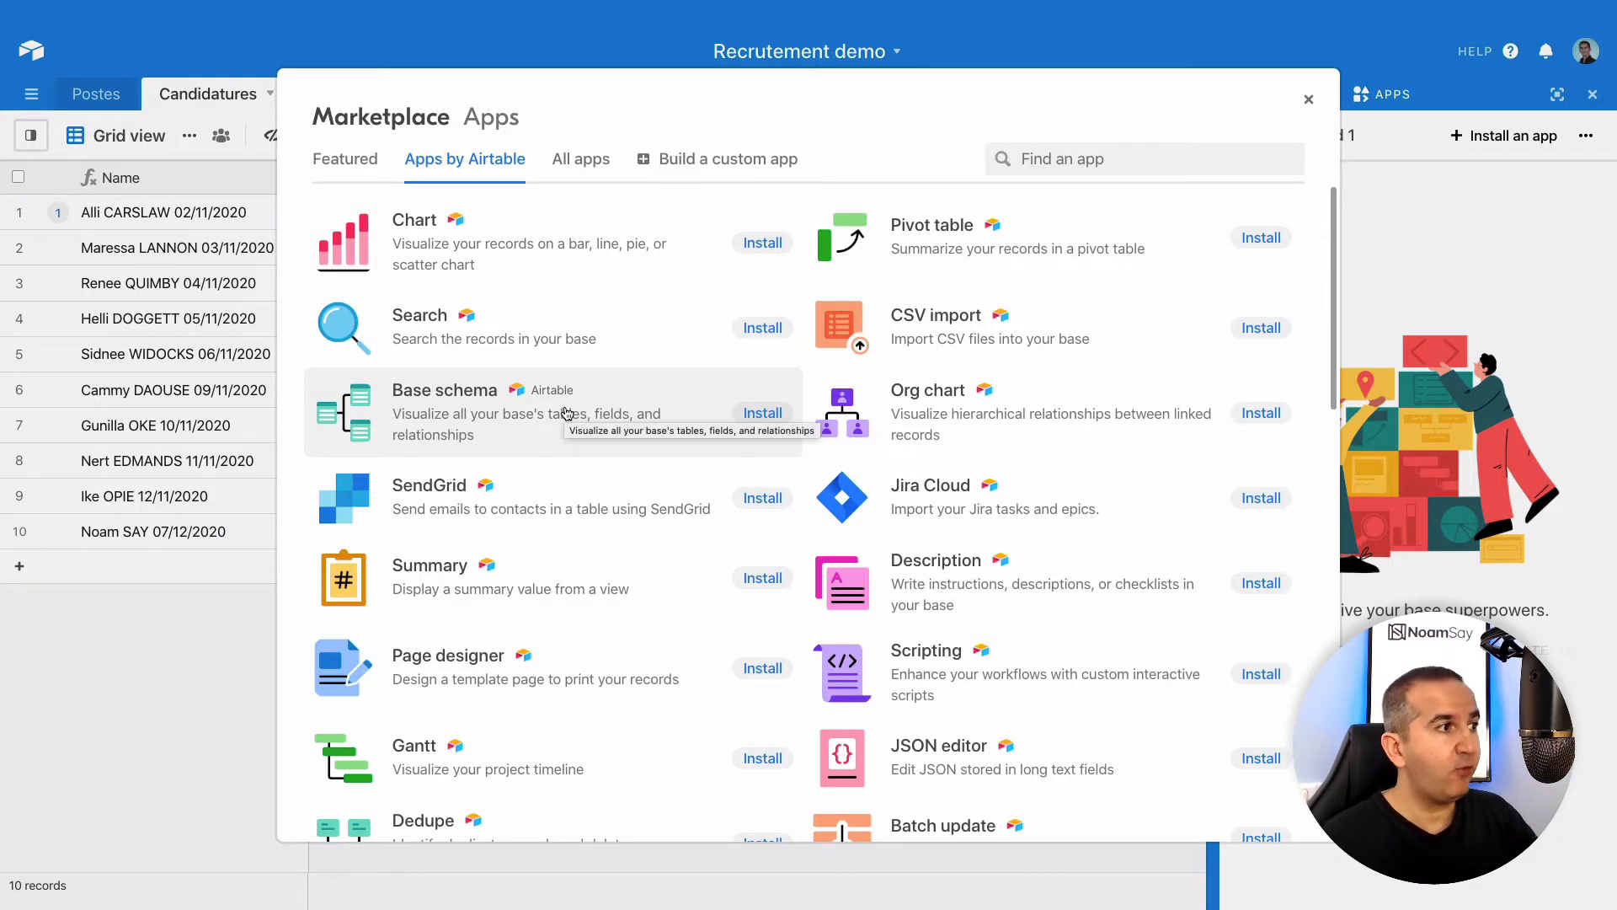
Search the marketplace for "sum" and install the Summary app on the dashboard, keeping its default settings.
{"action": "left_click", "coordinate": [1040, 159]}
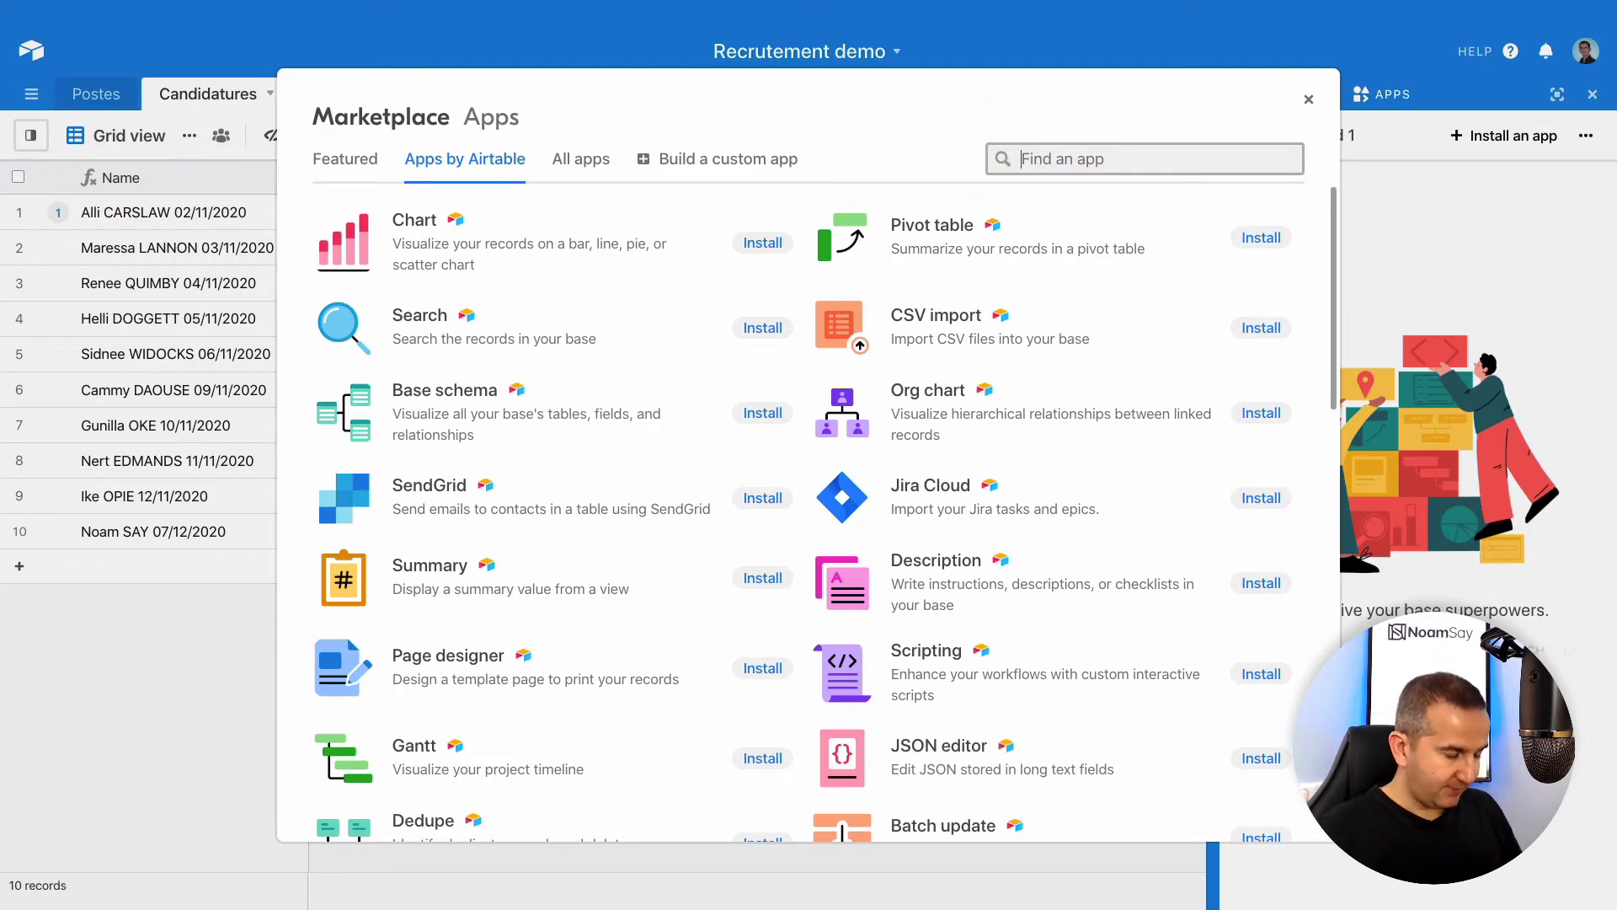
{"action": "type", "text": "sum"}
{"action": "left_click", "coordinate": [973, 277]}
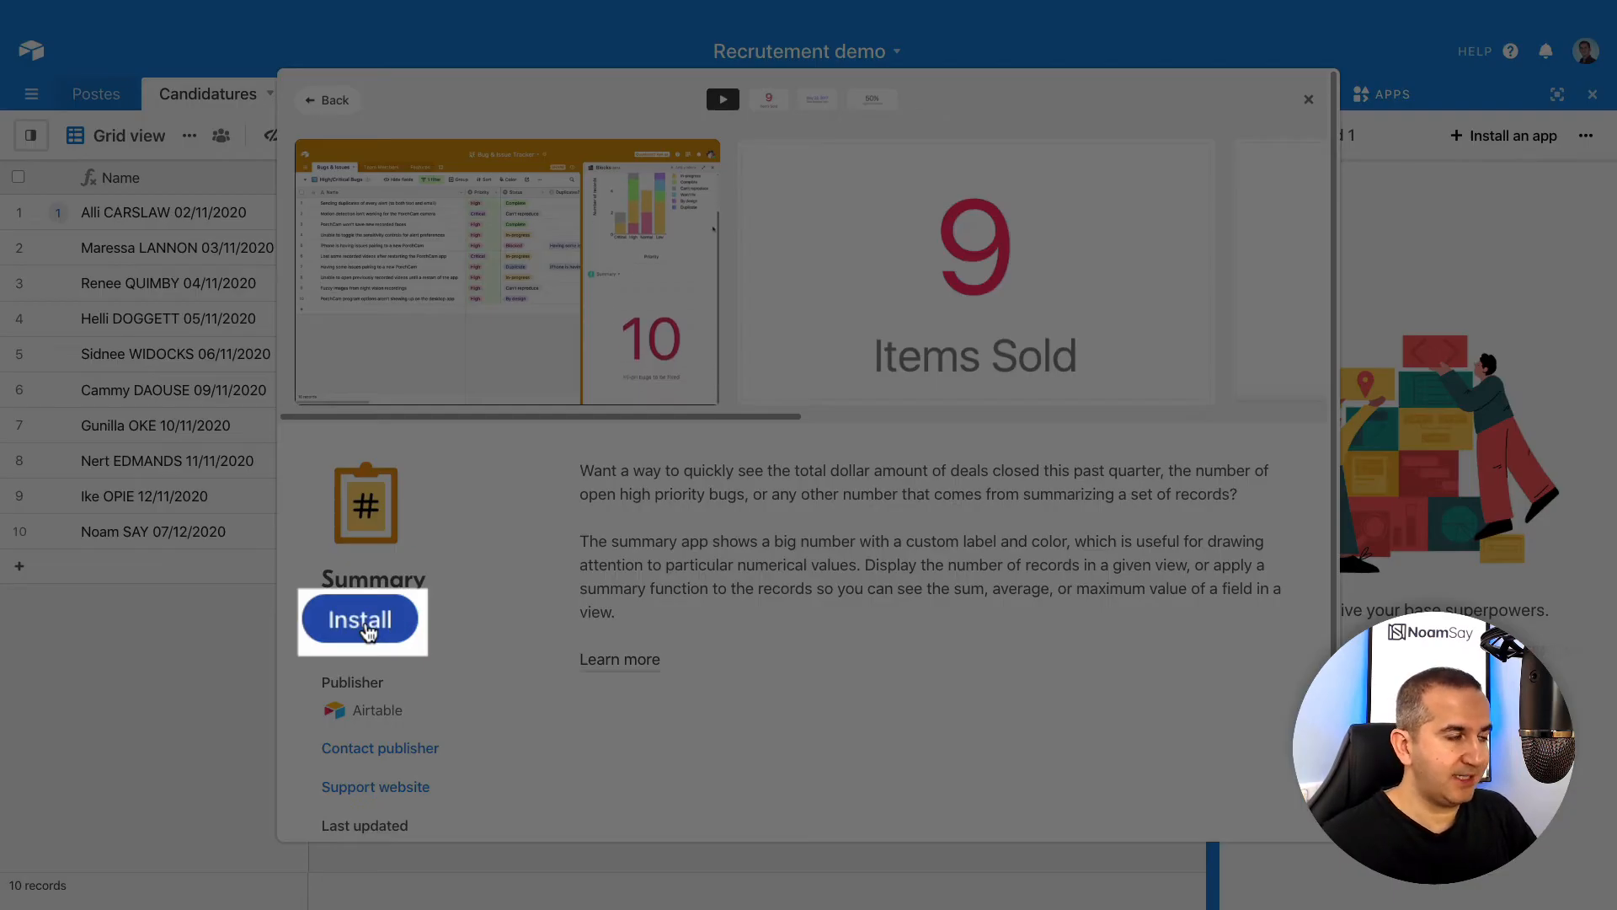
{"action": "left_click", "coordinate": [366, 632]}
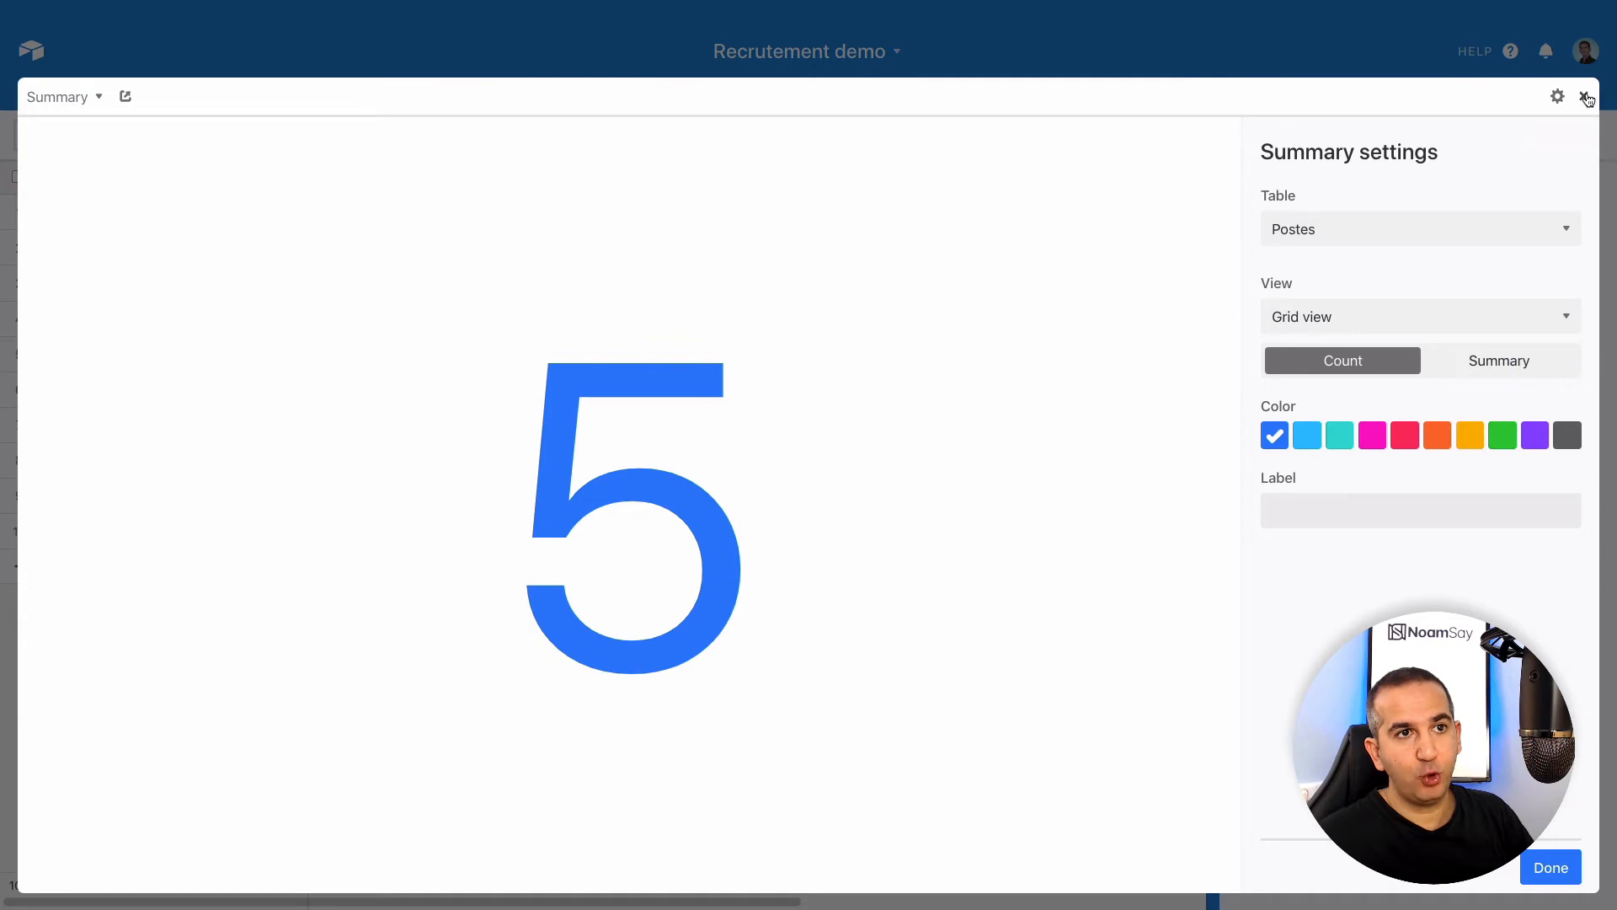
{"action": "left_click", "coordinate": [1584, 98]}
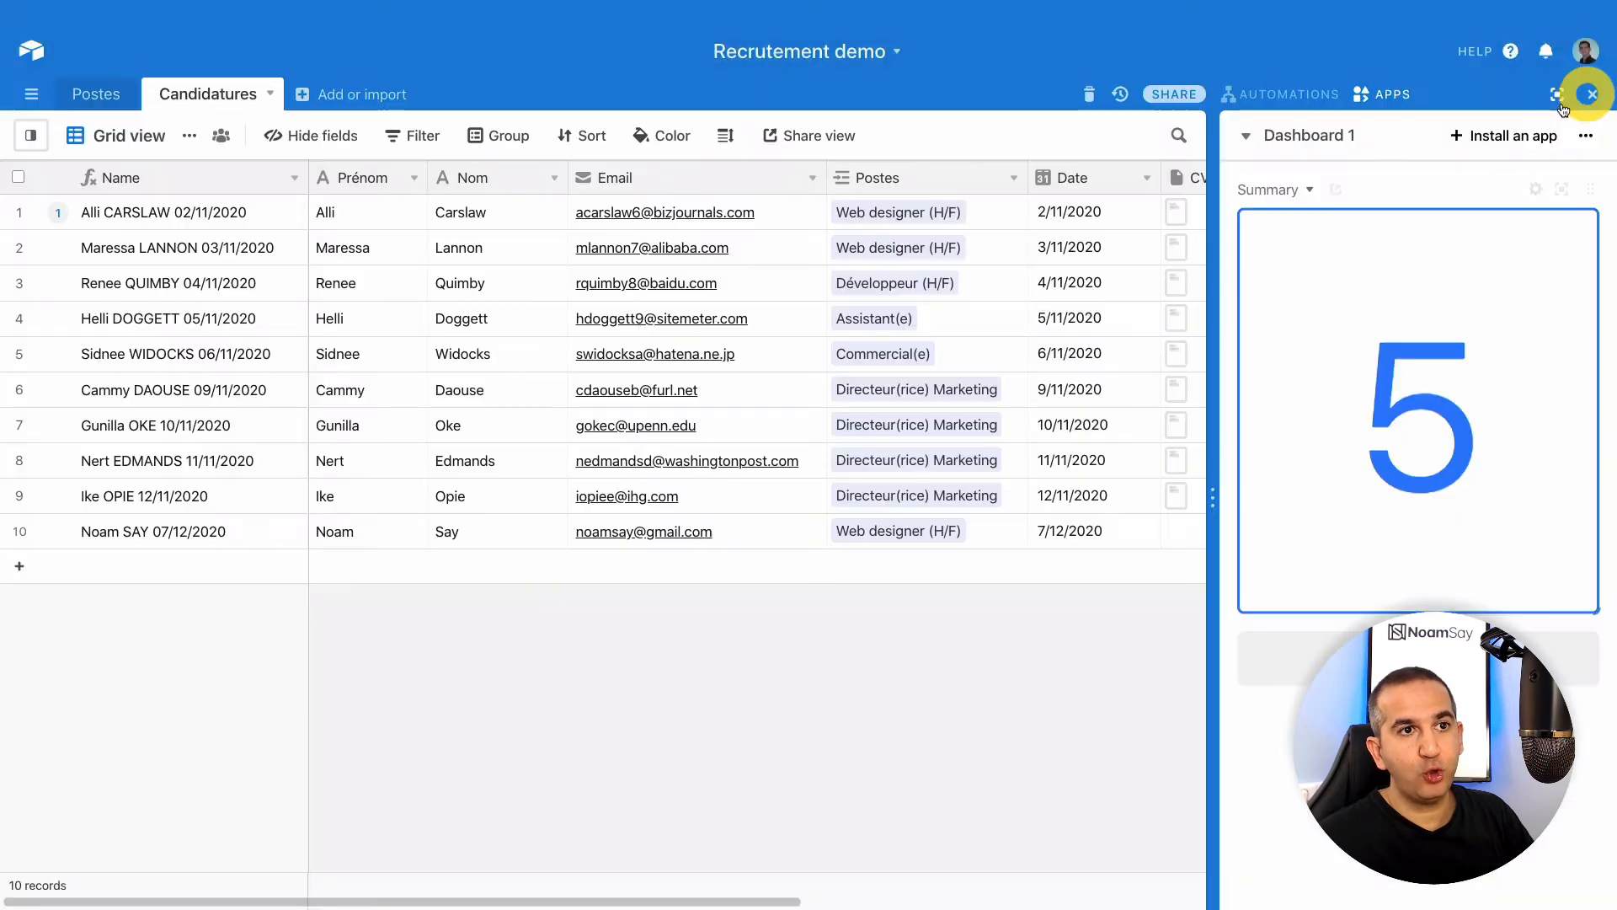
Set the Summary app's source to the Candidatures table with its Grid view.
{"action": "left_click", "coordinate": [98, 98]}
{"action": "left_click", "coordinate": [200, 99]}
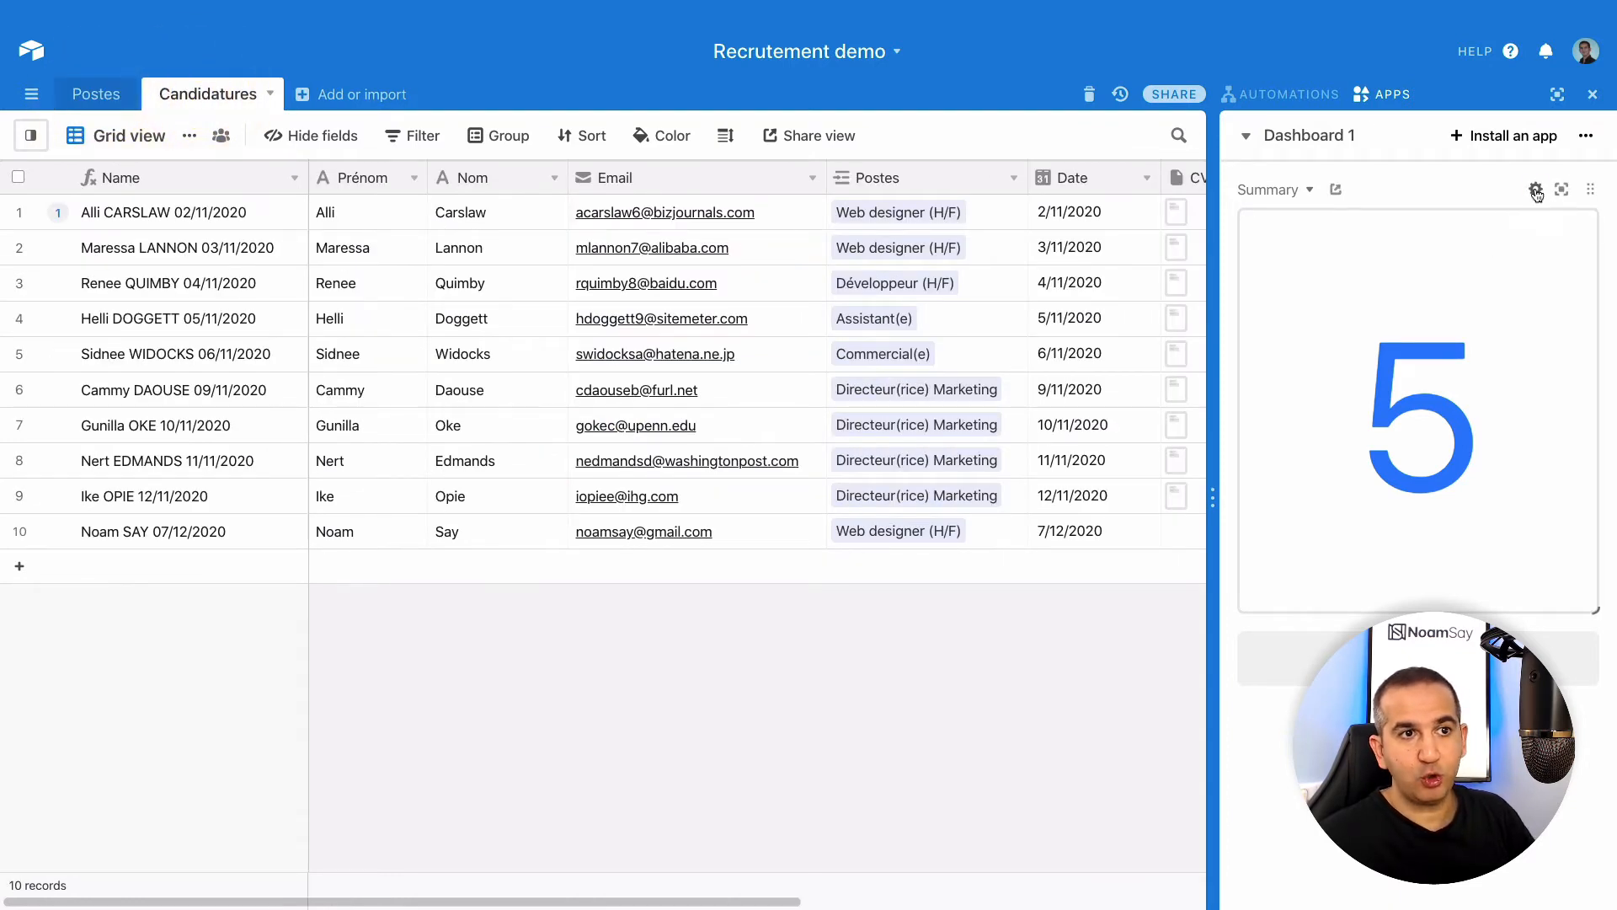
{"action": "left_click", "coordinate": [1538, 195]}
{"action": "left_click", "coordinate": [1333, 228]}
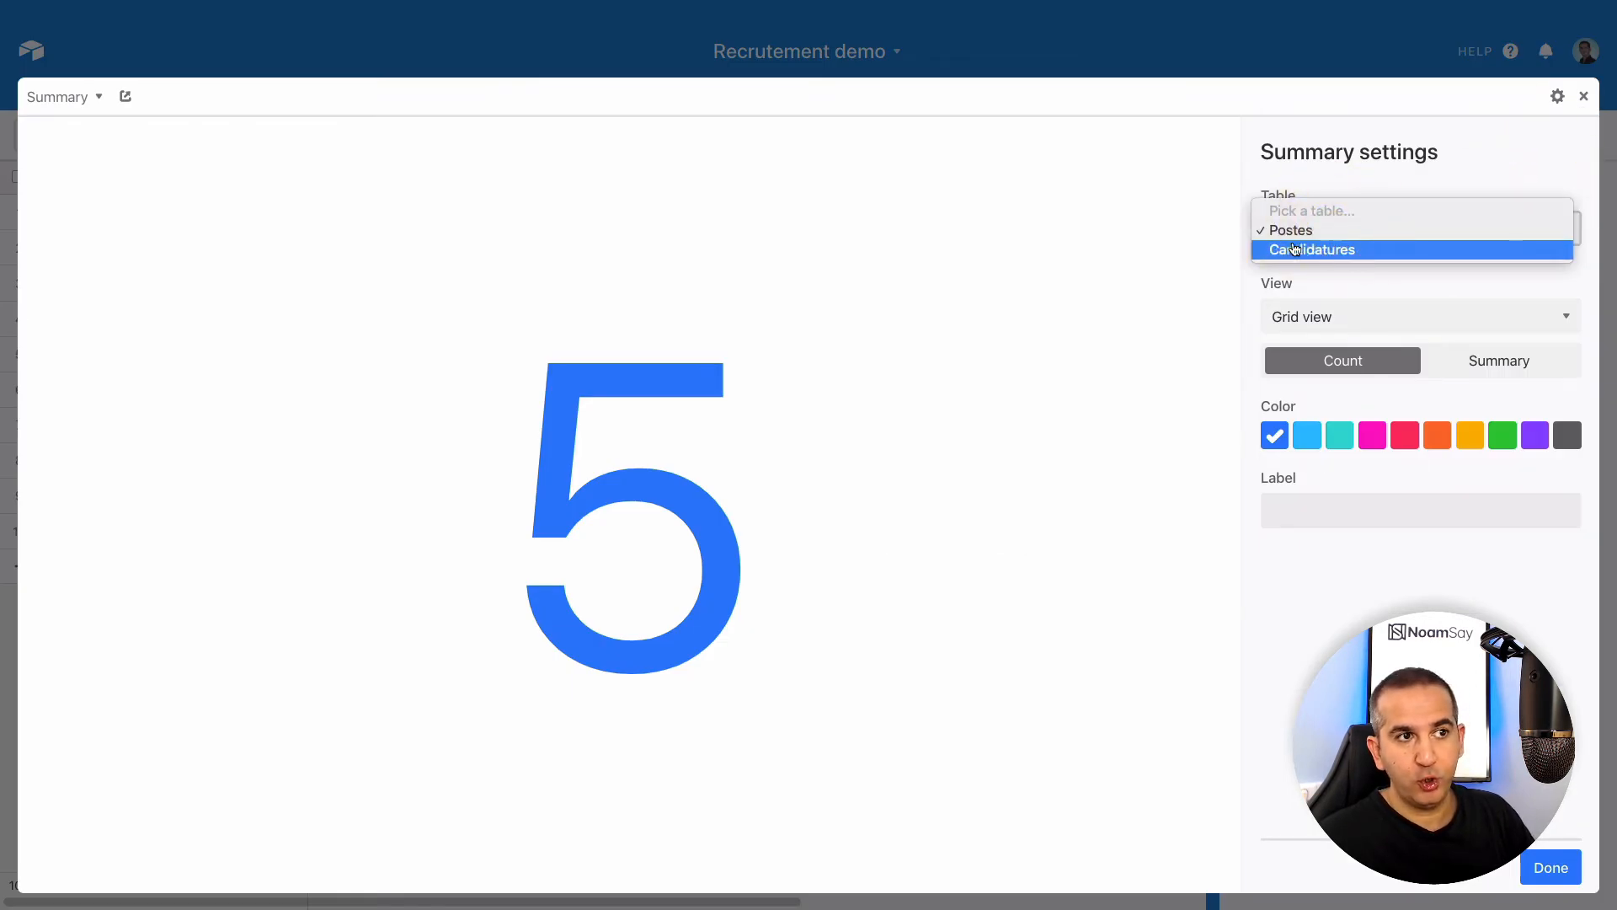
{"action": "left_click", "coordinate": [1301, 258]}
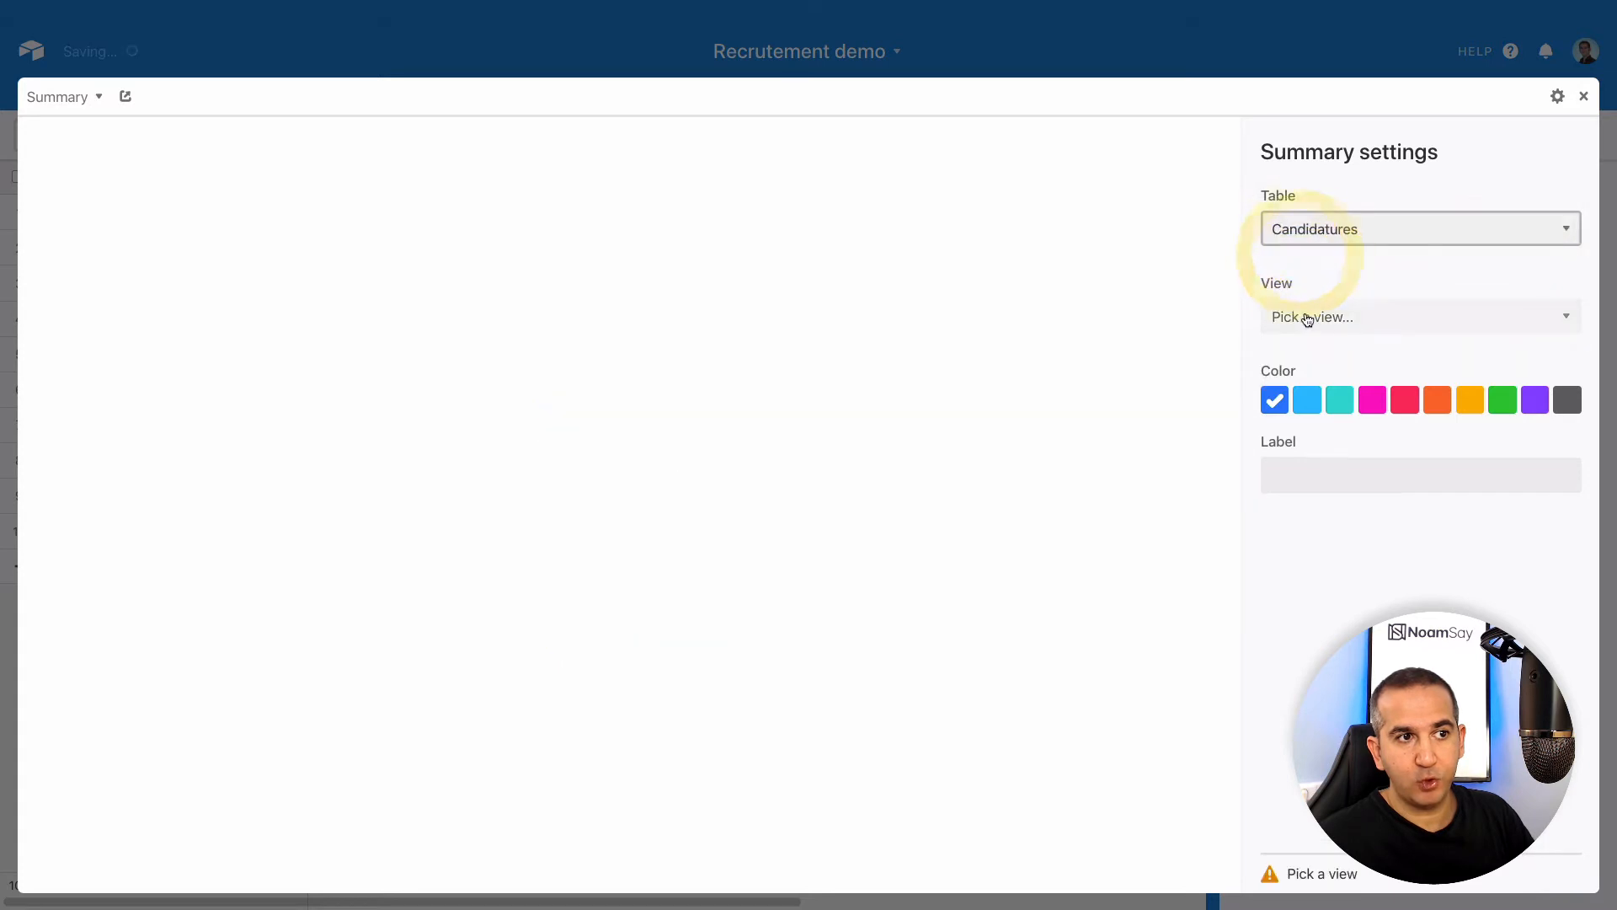
{"action": "left_click", "coordinate": [1307, 316]}
{"action": "left_click", "coordinate": [1318, 345]}
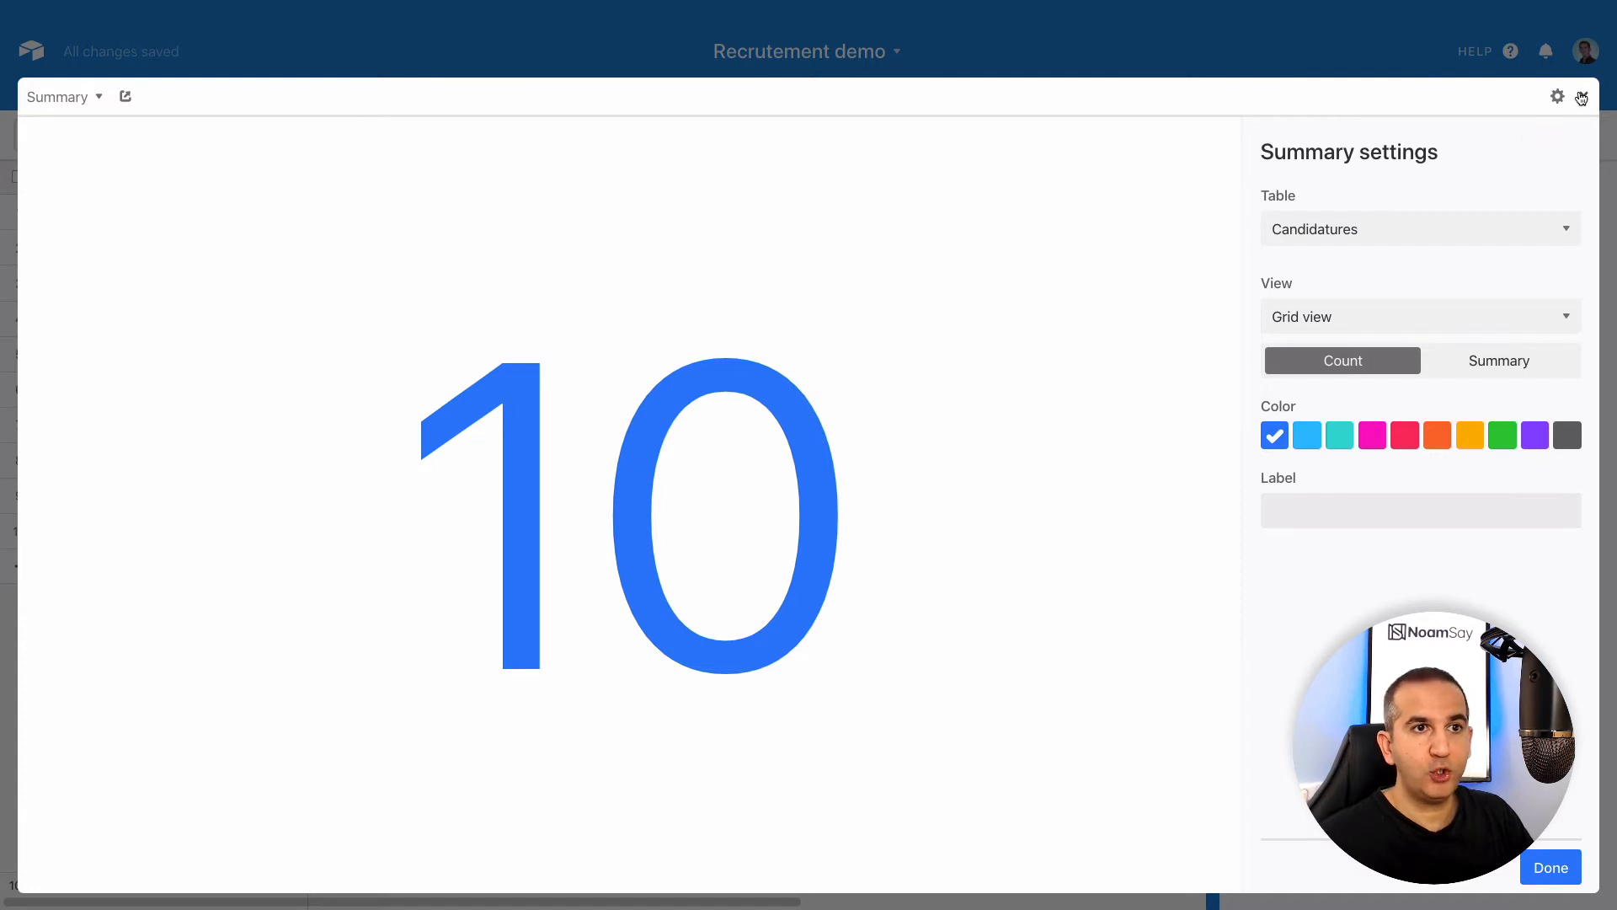
{"action": "left_click", "coordinate": [1551, 867]}
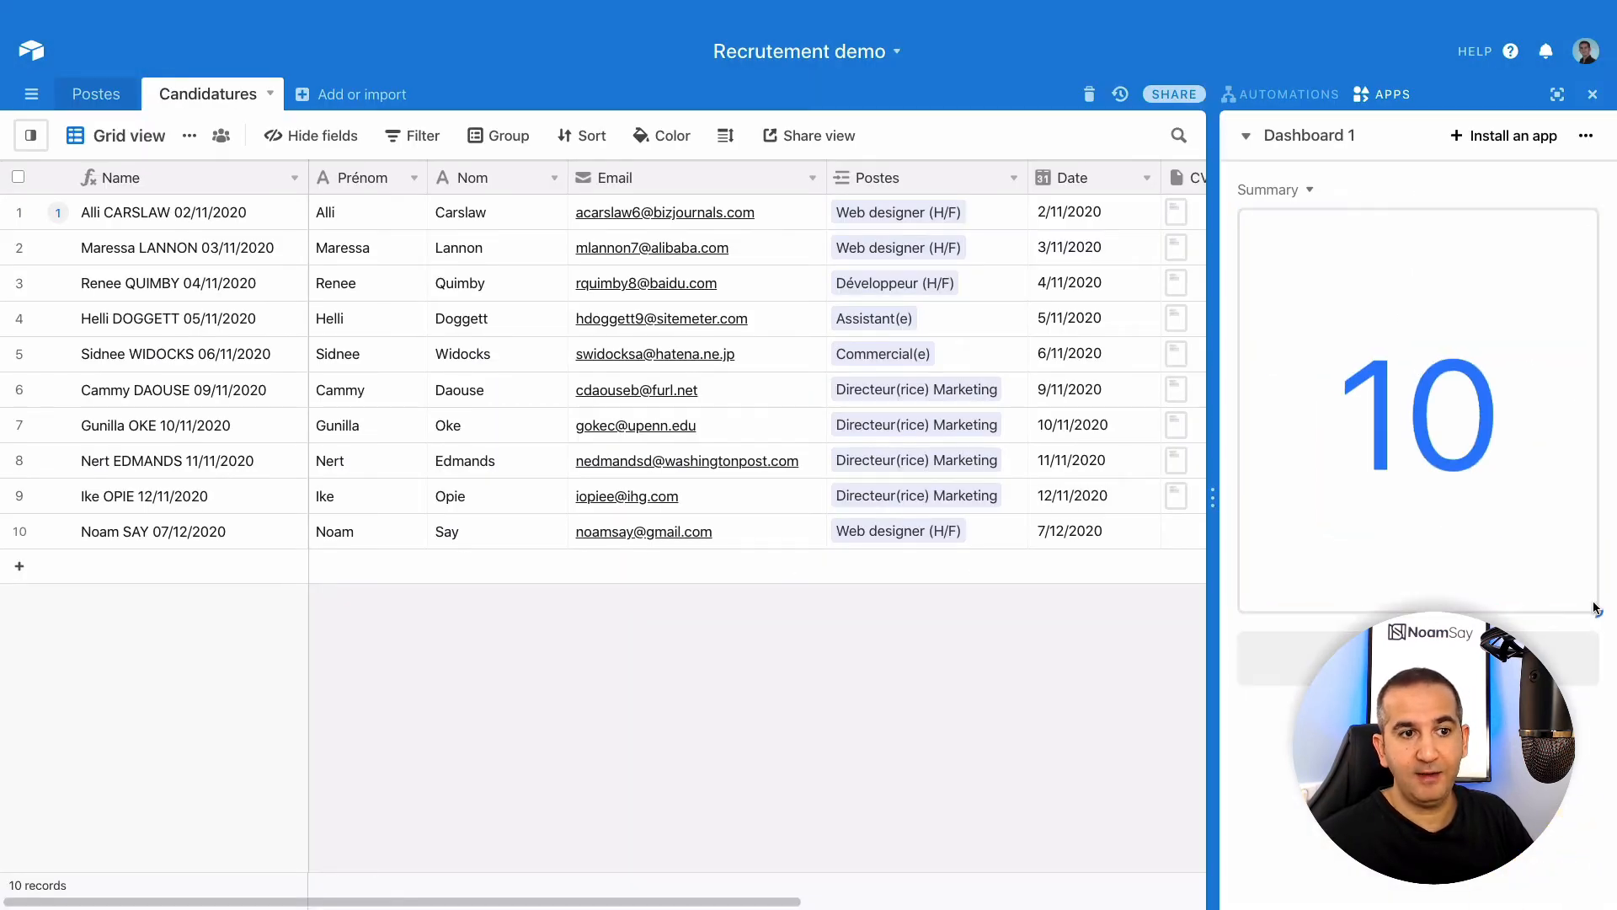
Reduce the height of the Summary app on the dashboard and expand the dashboard to full screen.
{"action": "left_click_drag", "start_coordinate": [1597, 614], "coordinate": [1581, 506]}
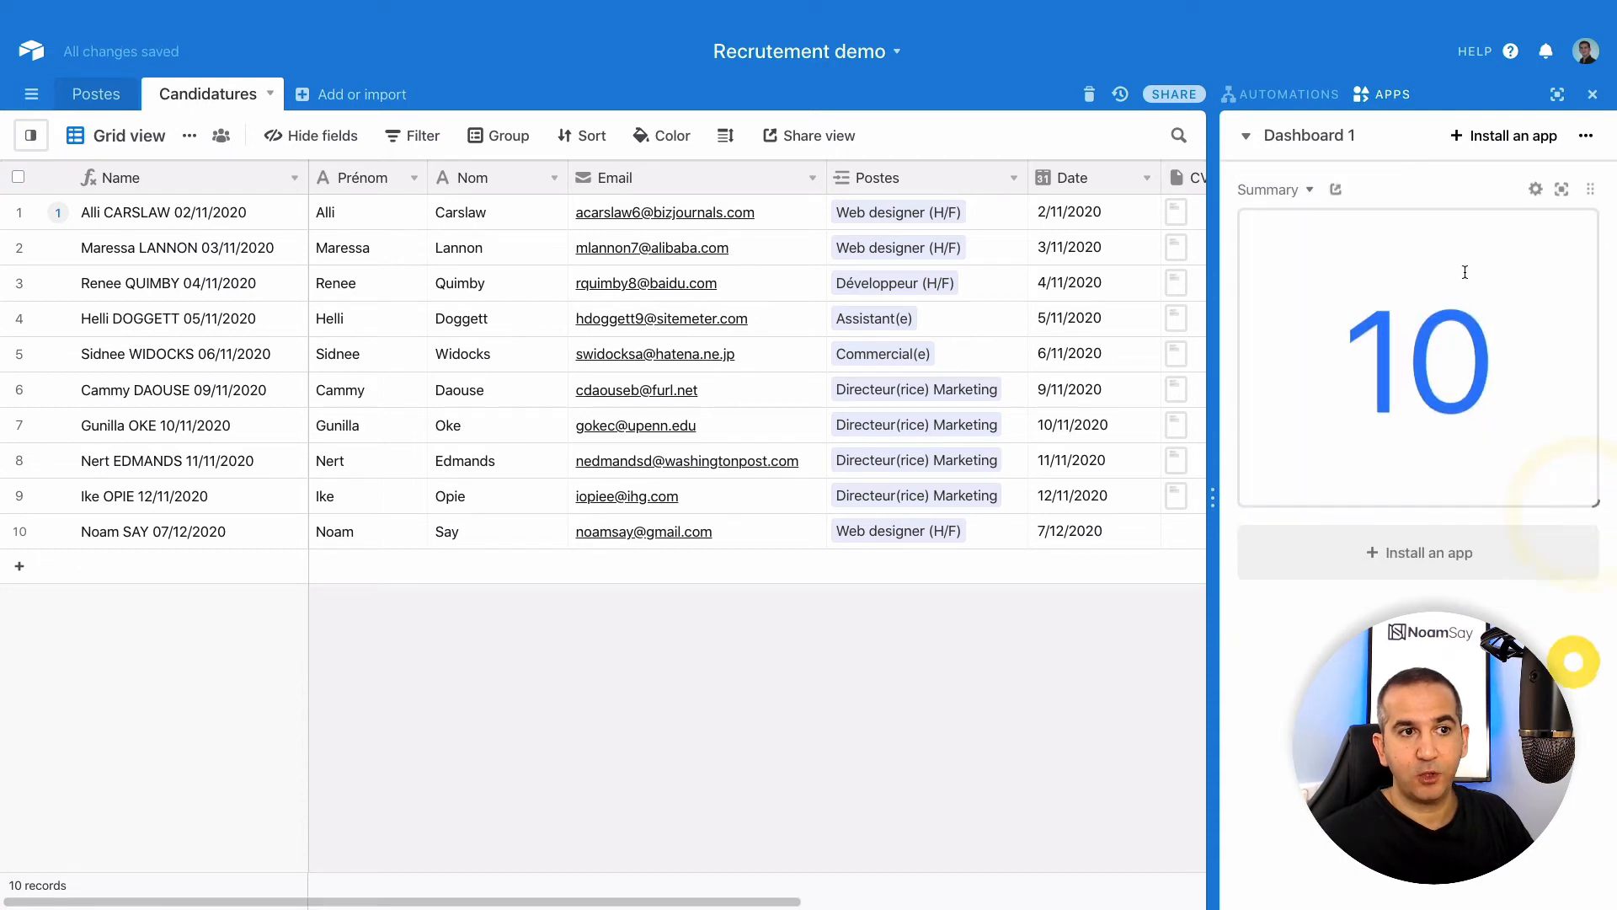
{"action": "left_click", "coordinate": [1594, 97]}
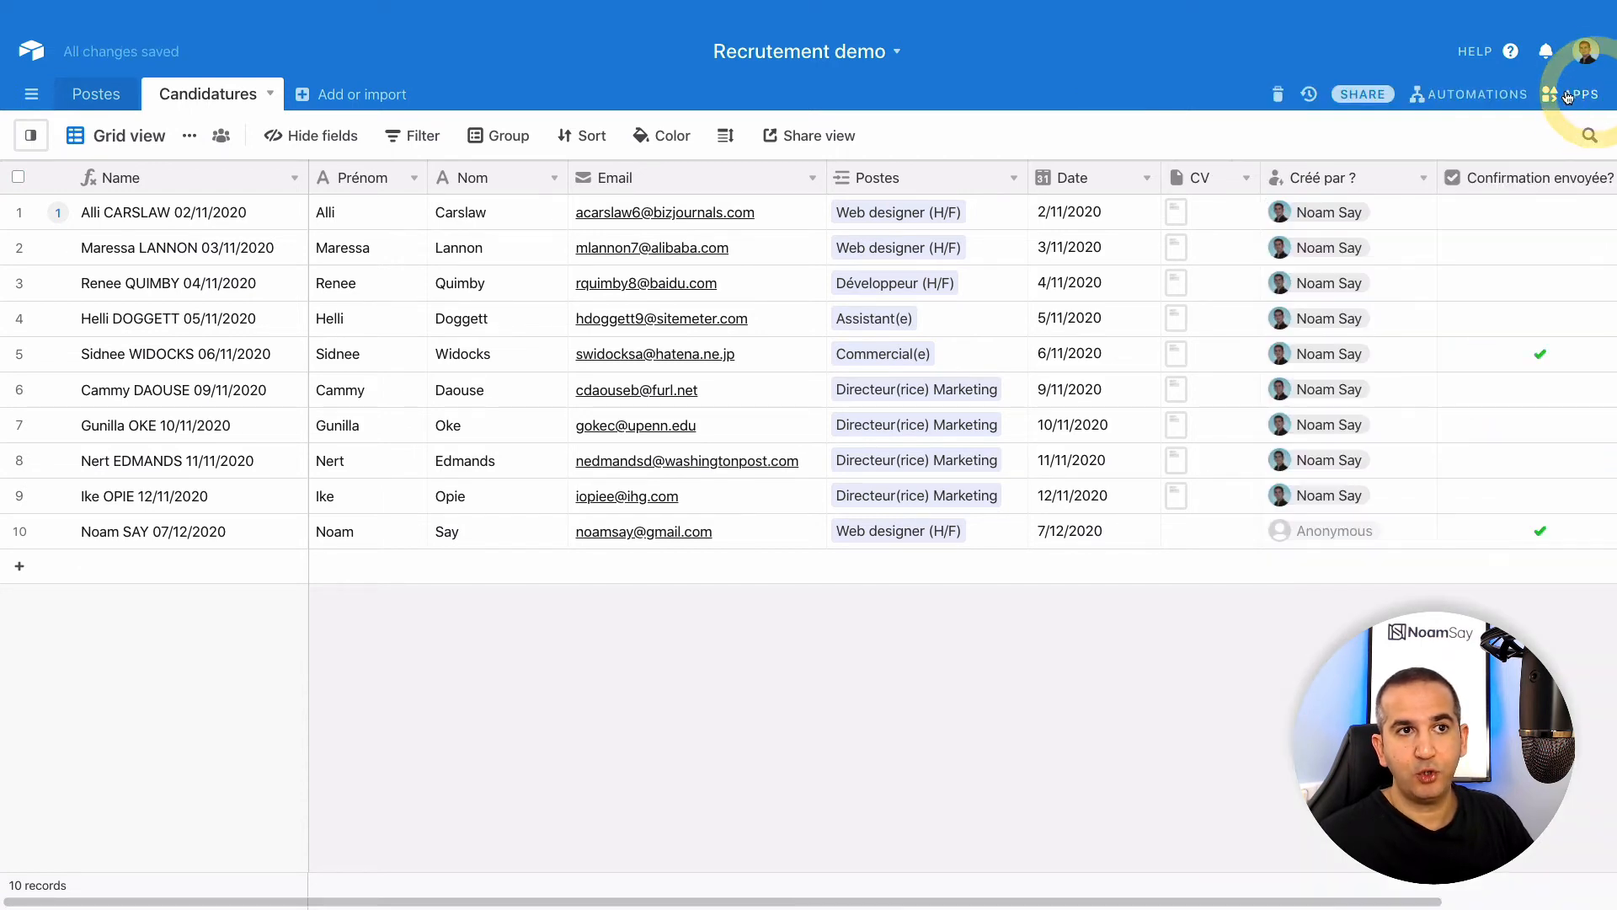
{"action": "left_click", "coordinate": [1567, 94]}
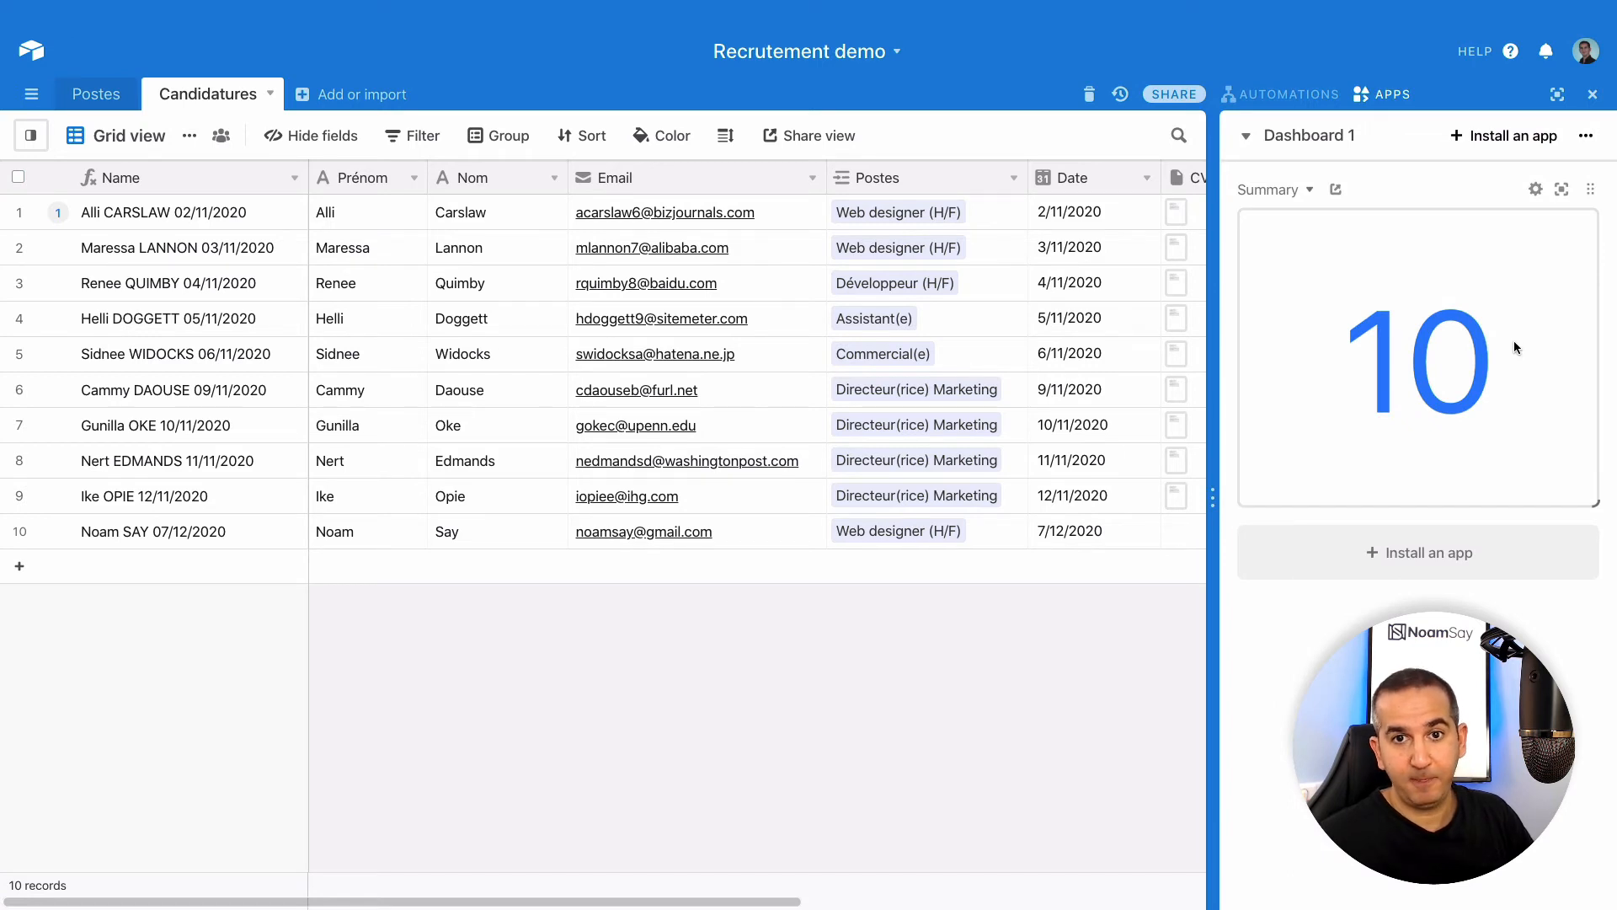
{"action": "left_click", "coordinate": [1557, 97]}
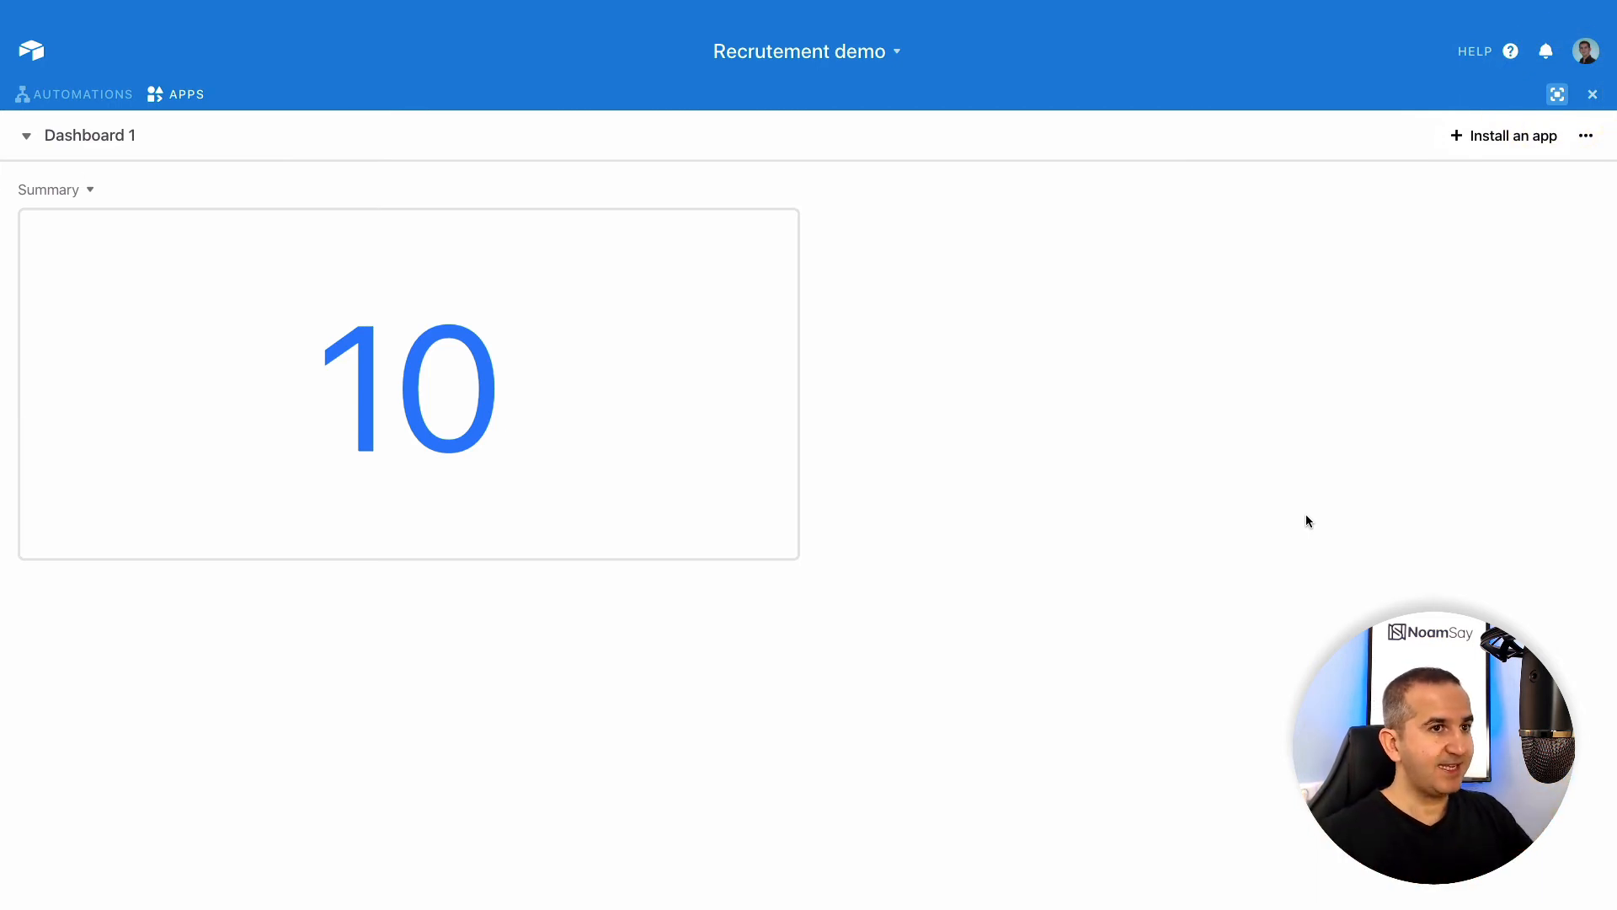
Search the marketplace for "desc" and install the Description app on the dashboard.
{"action": "left_click", "coordinate": [1491, 137]}
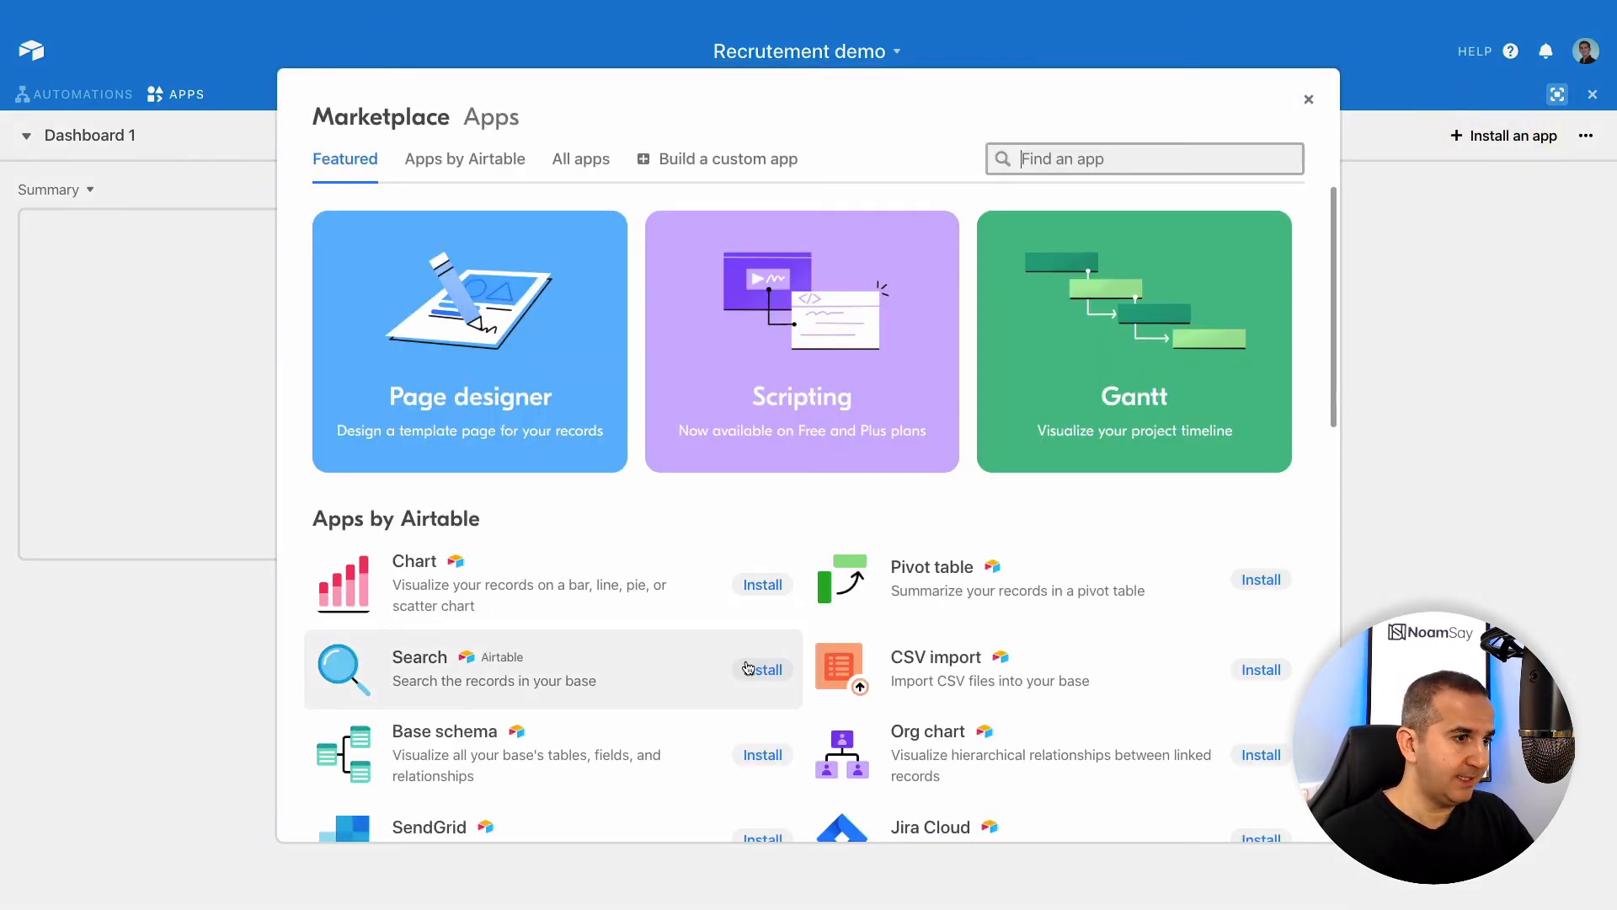
{"action": "left_click", "coordinate": [1072, 157]}
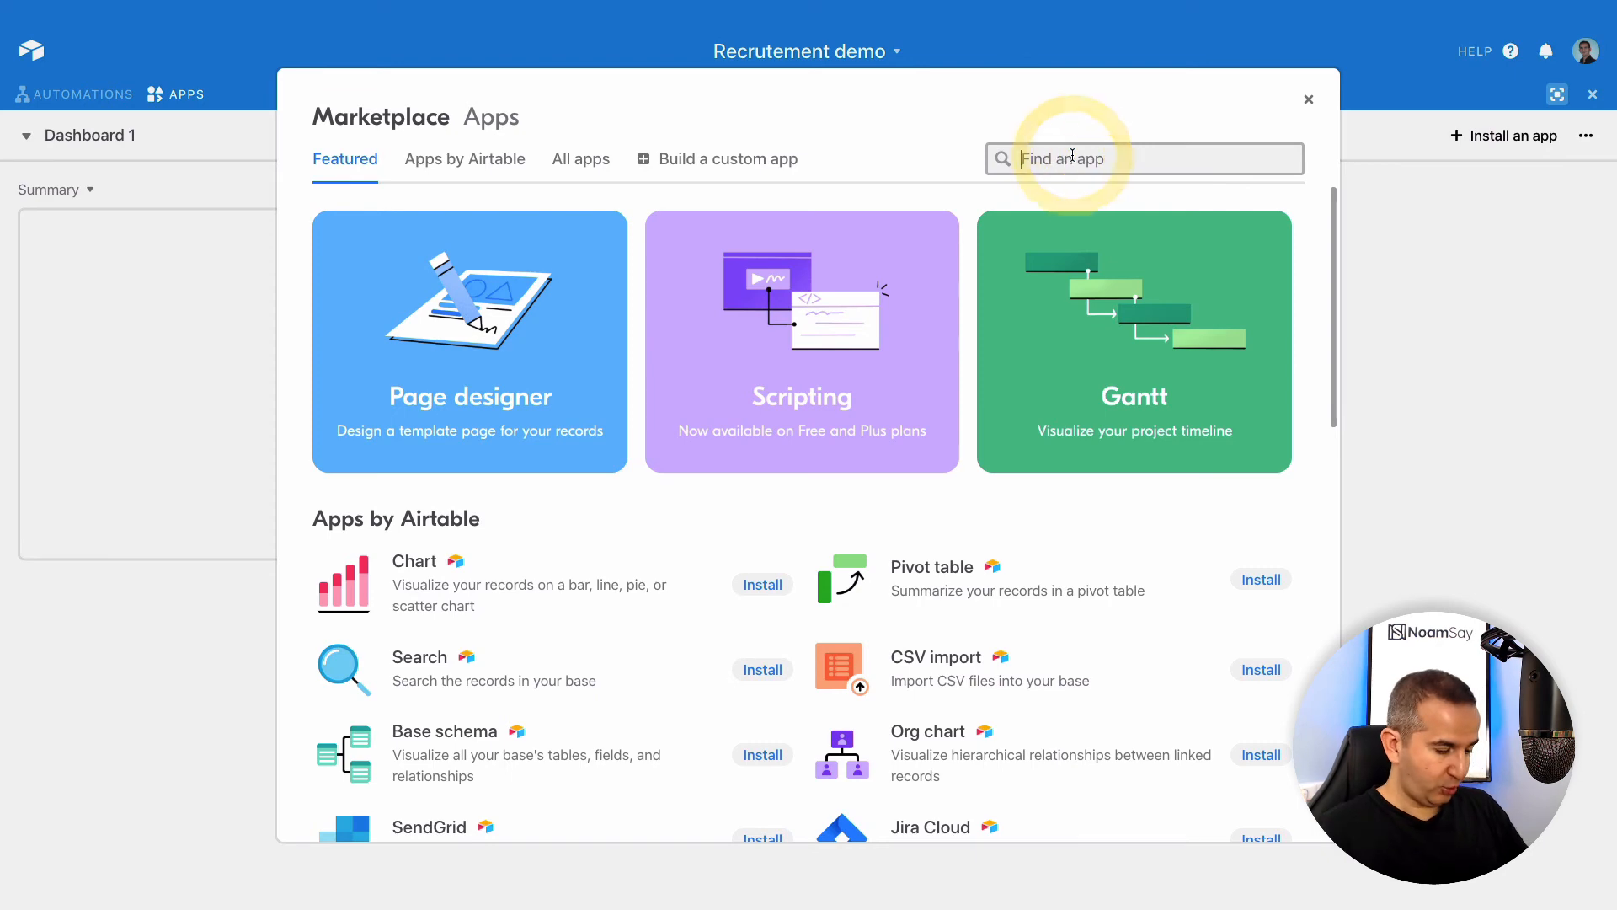
{"action": "type", "text": "desc"}
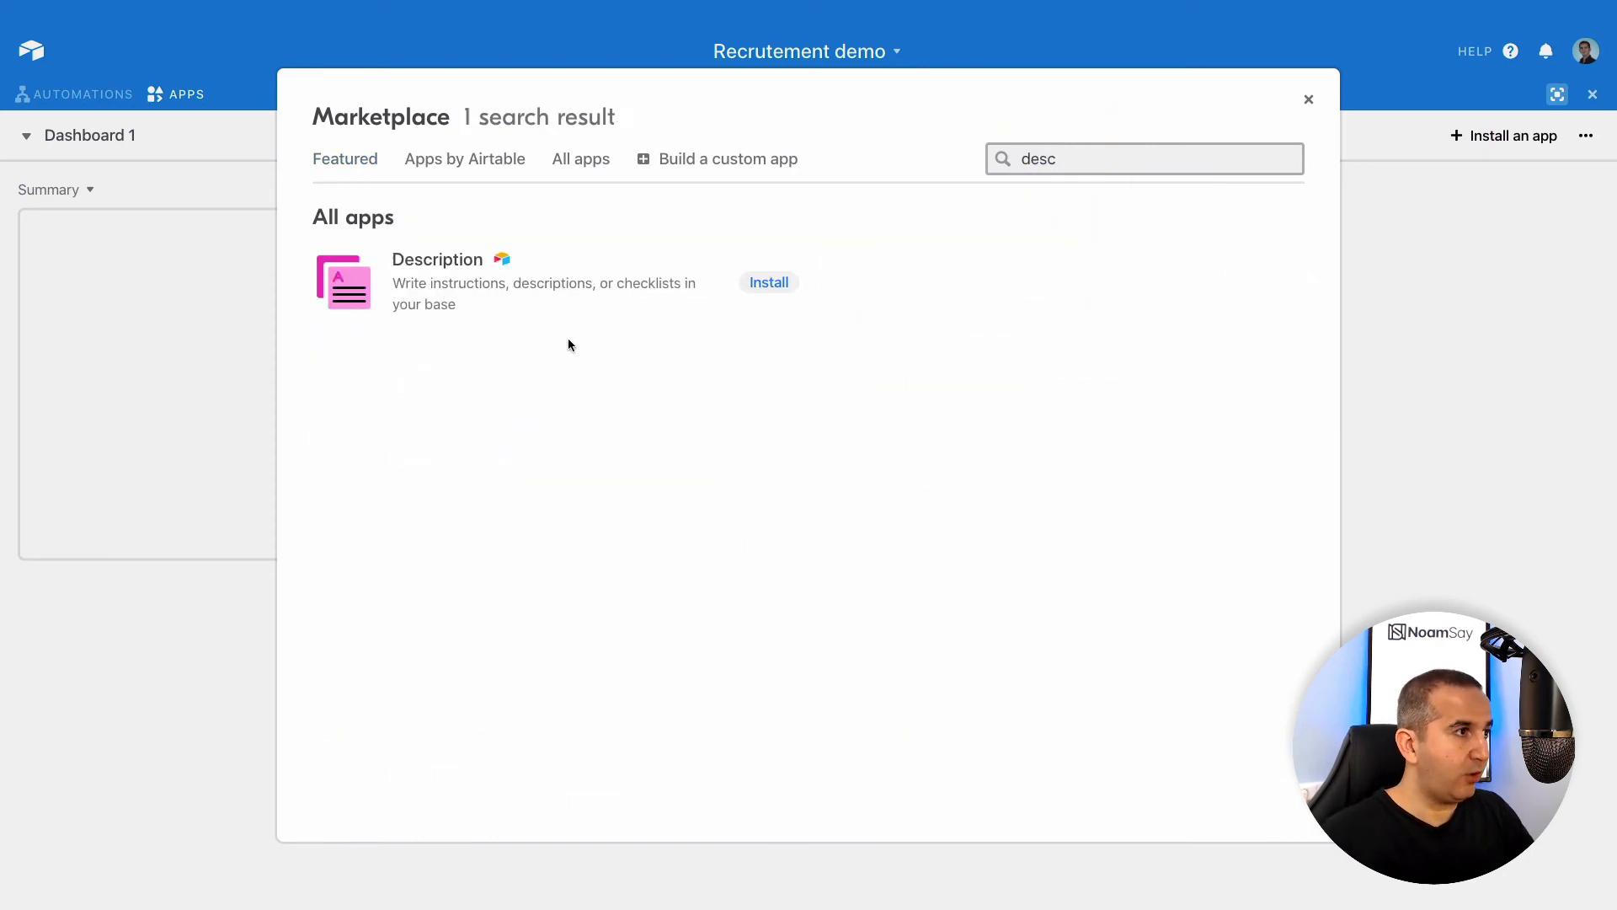
{"action": "left_click", "coordinate": [453, 293]}
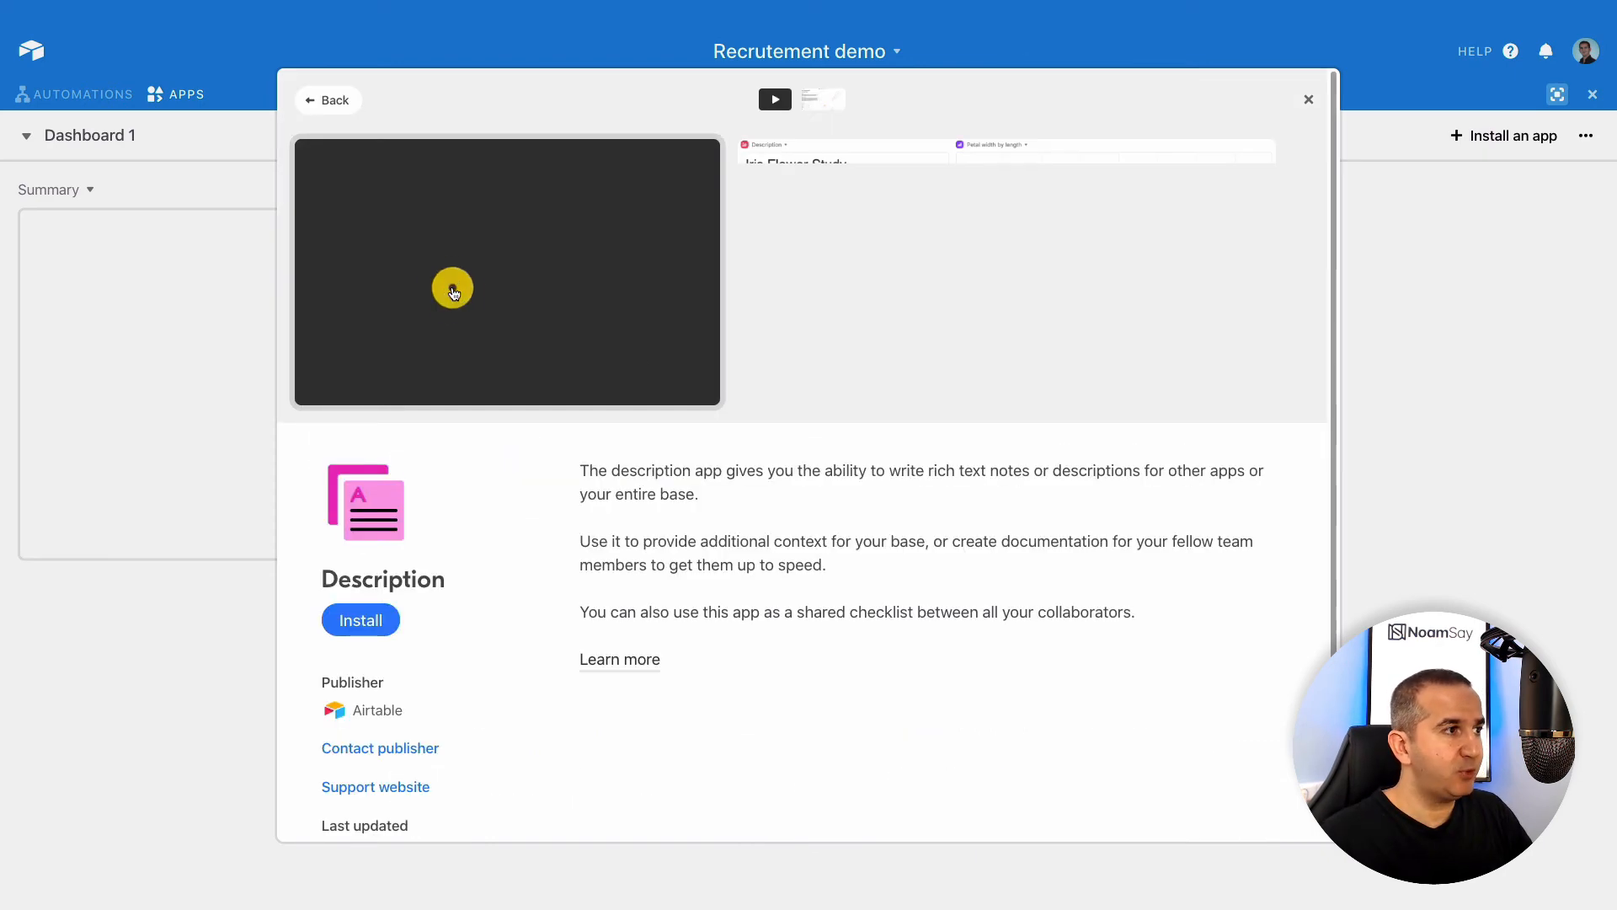
{"action": "scroll", "coordinate": [474, 554], "scroll_direction": "down", "scroll_amount": 1}
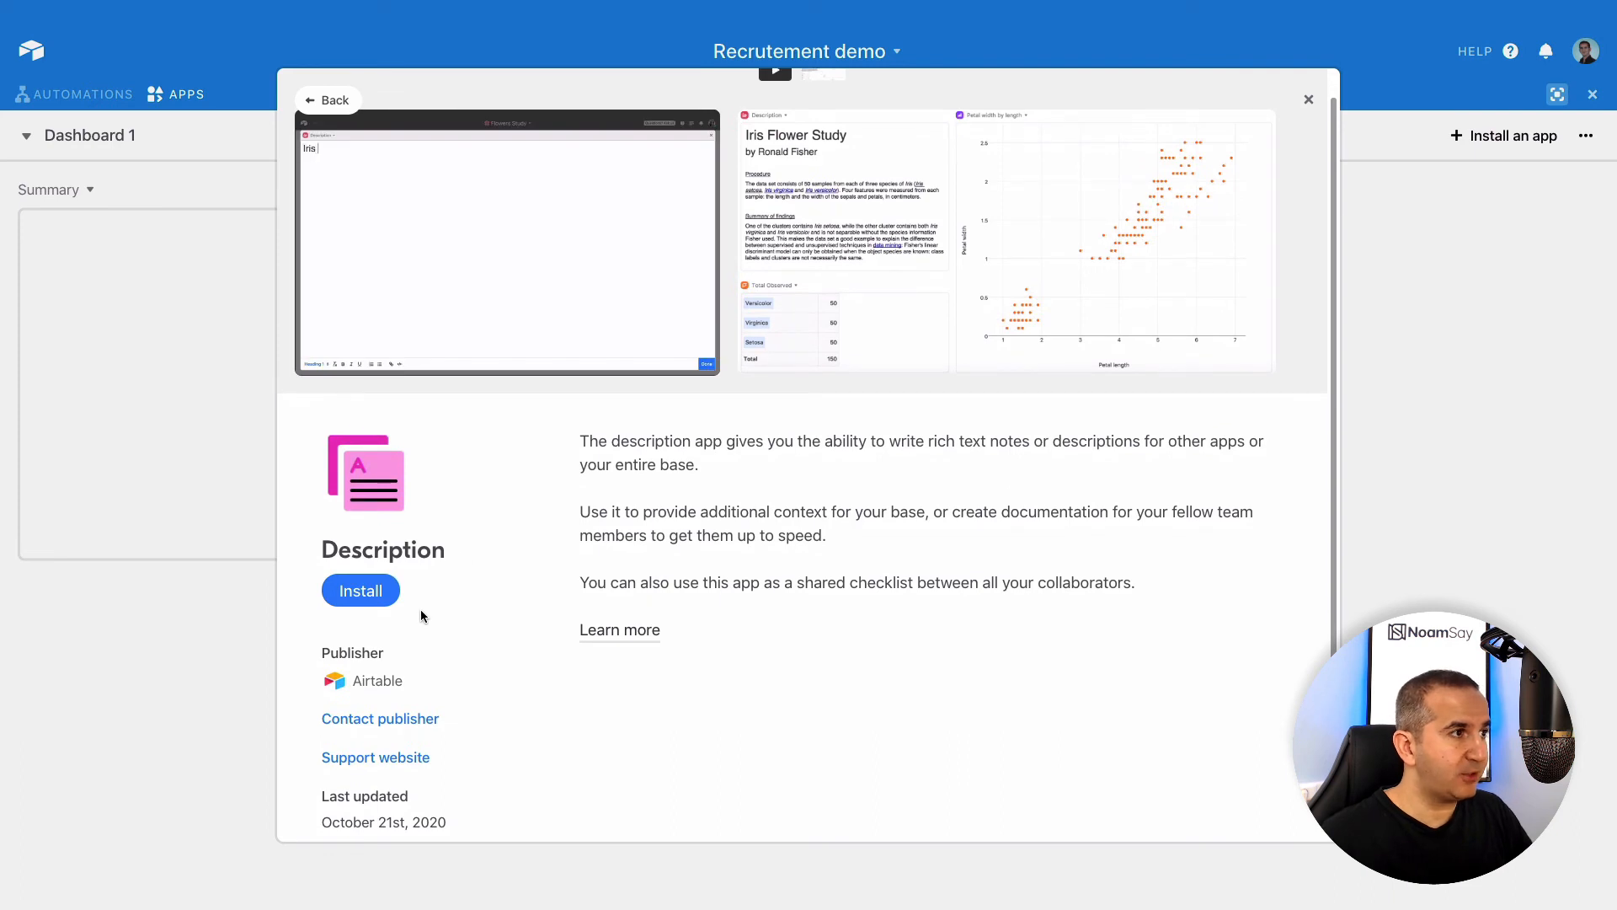
{"action": "left_click", "coordinate": [371, 599]}
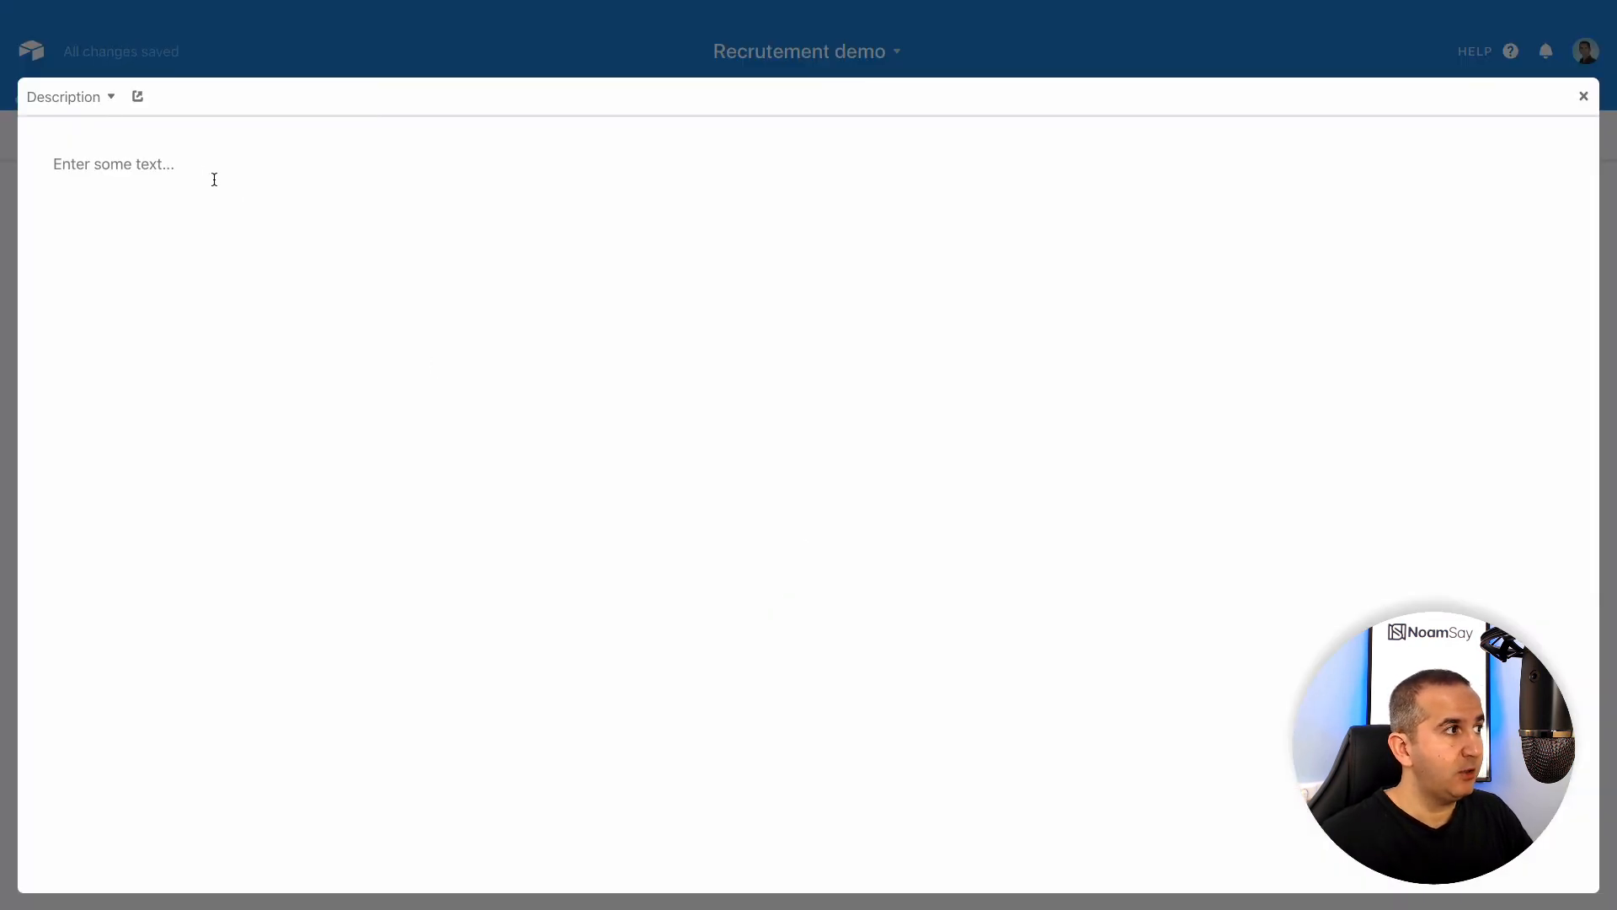
Write "ajouter du texte, decrire nos process etc..." in the Description app and return to the Candidatures table.
{"action": "left_click", "coordinate": [186, 164]}
{"action": "type", "text": "ajoute"}
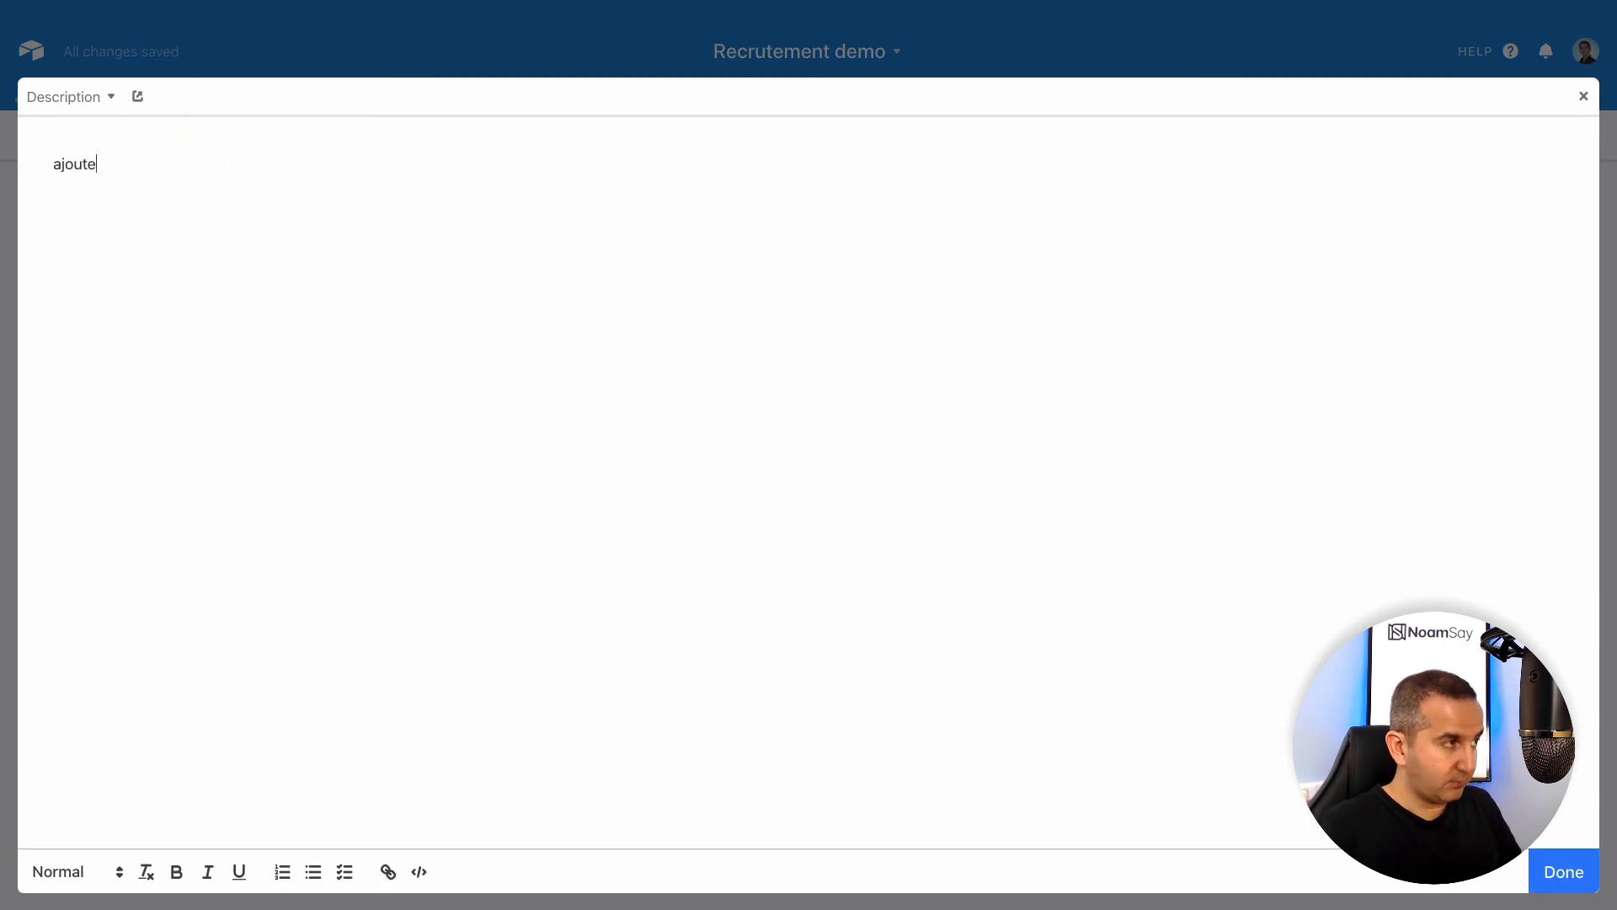
{"action": "type", "text": "r du texte"}
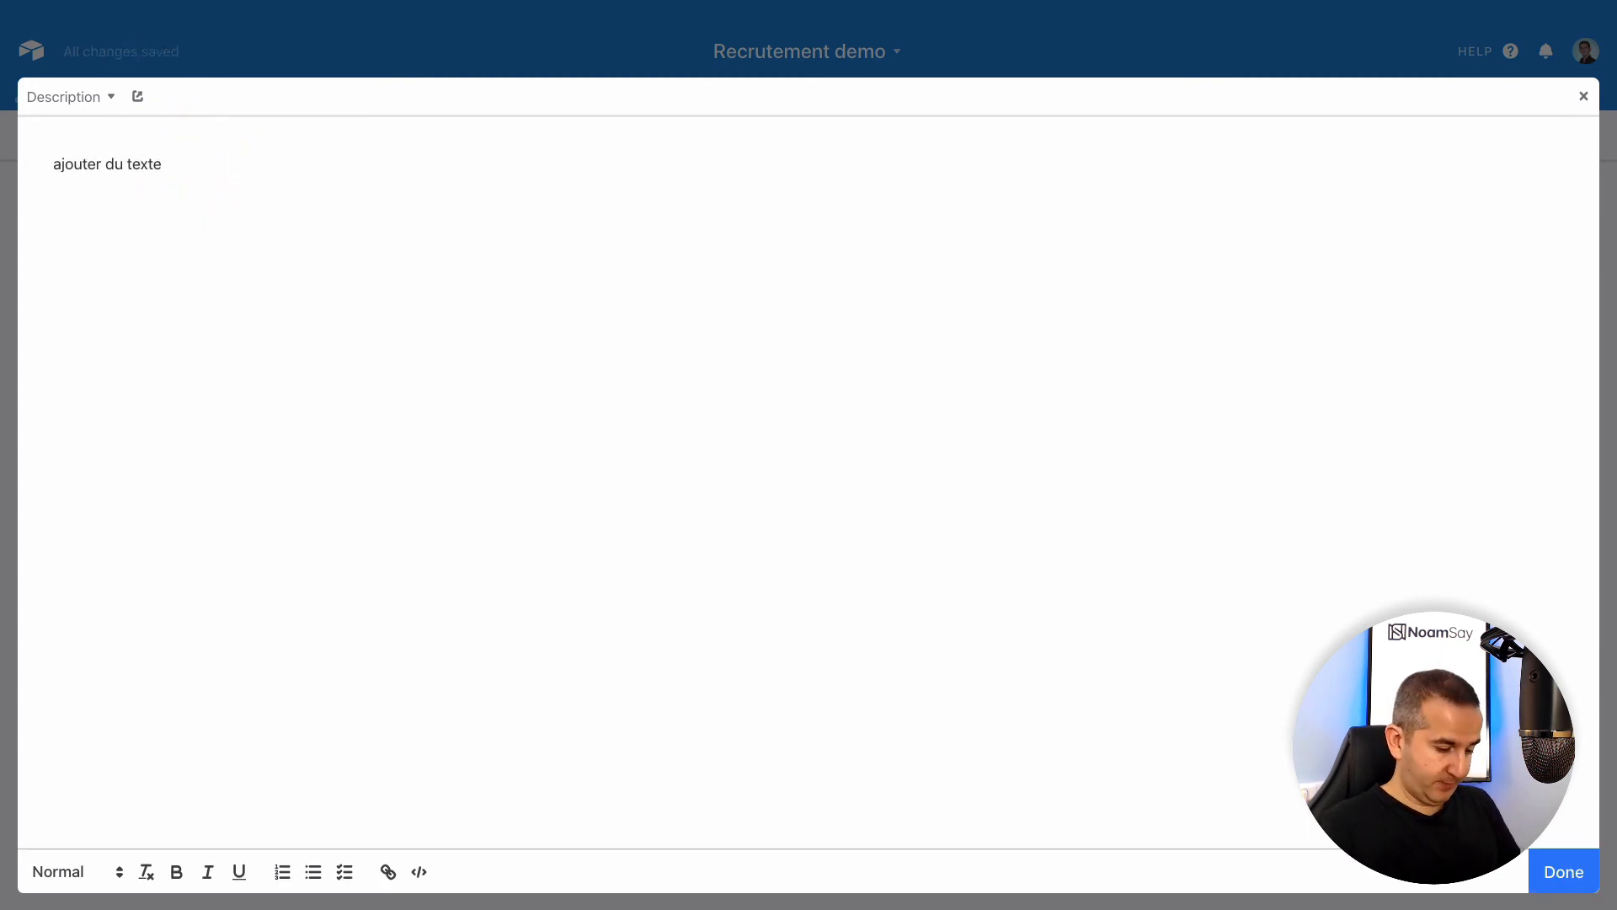
{"action": "type", "text": ", de"}
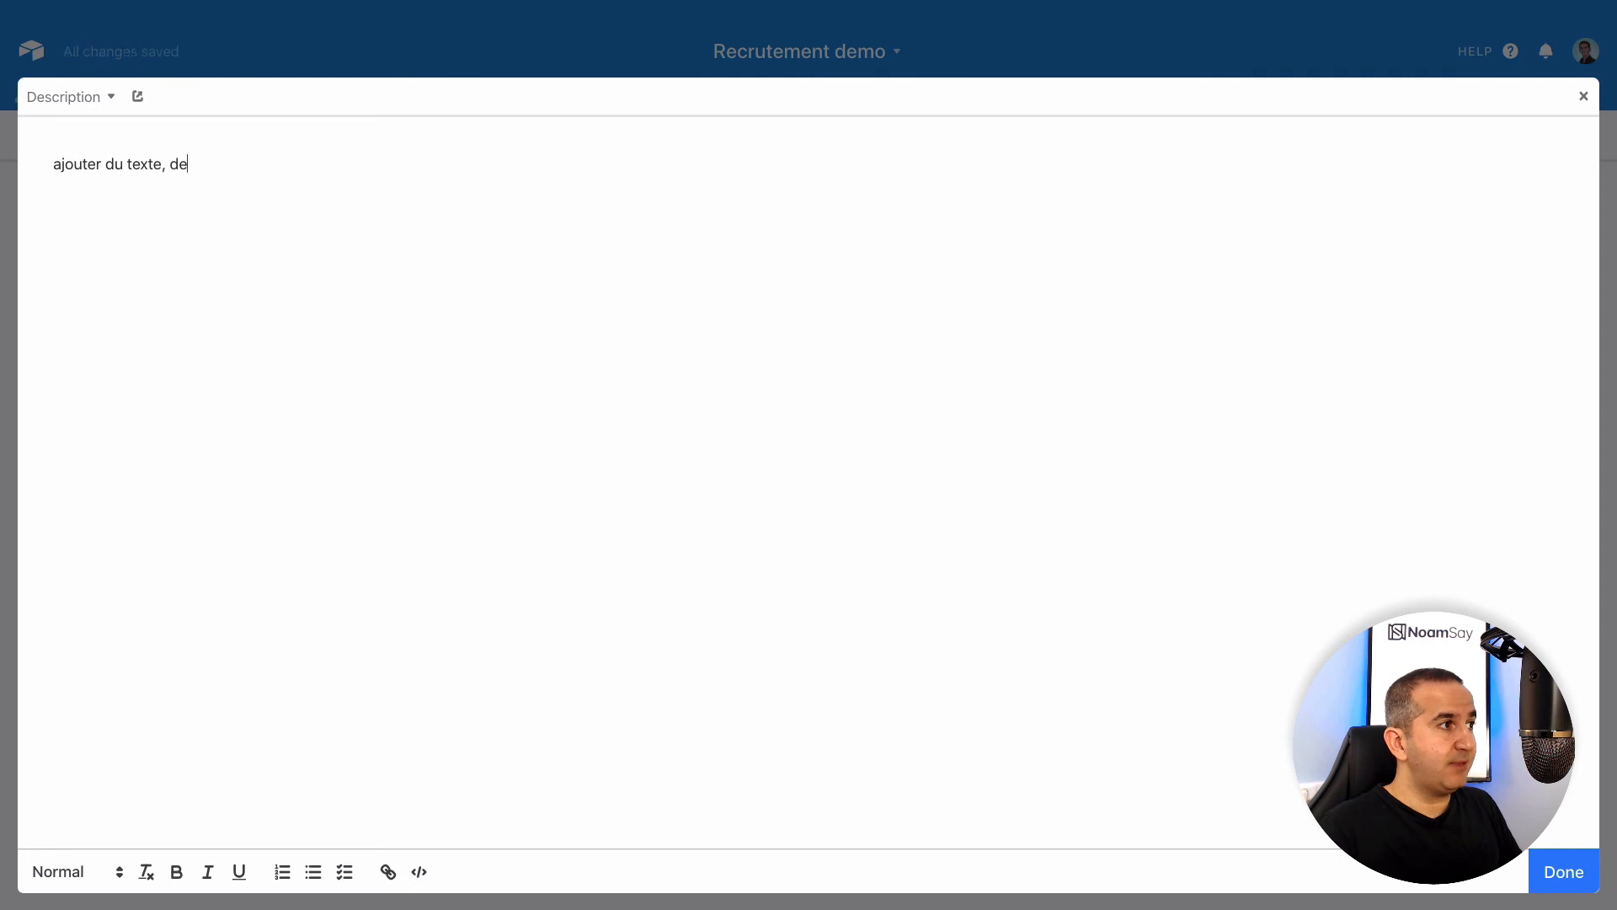
{"action": "type", "text": "crire nos process "}
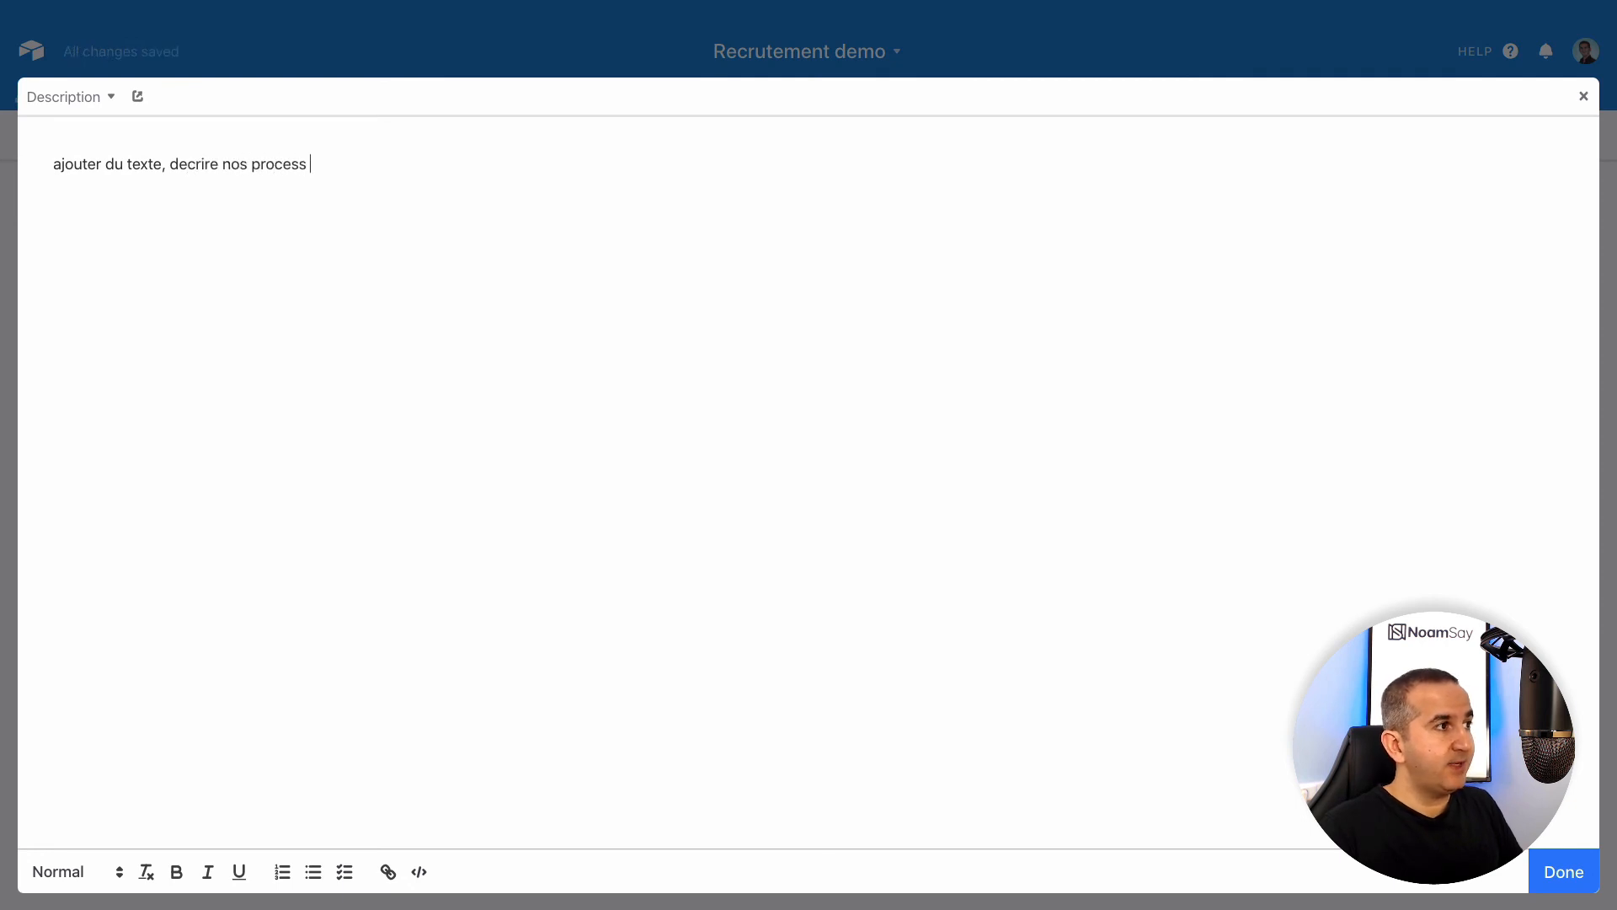
{"action": "type", "text": "etc..."}
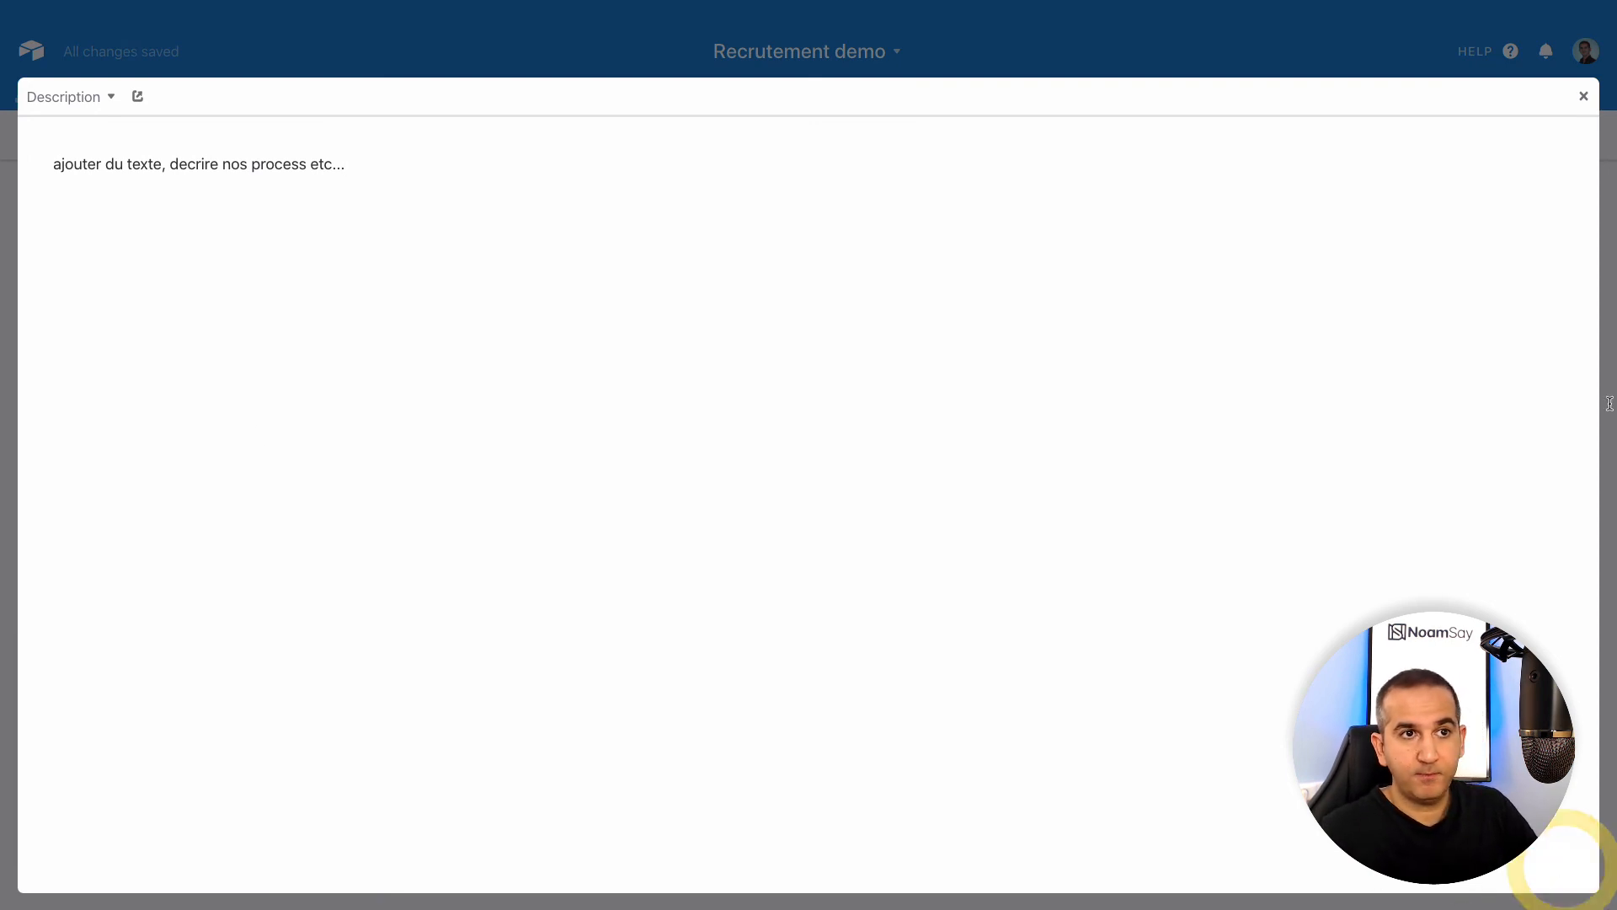
{"action": "left_click", "coordinate": [1583, 96]}
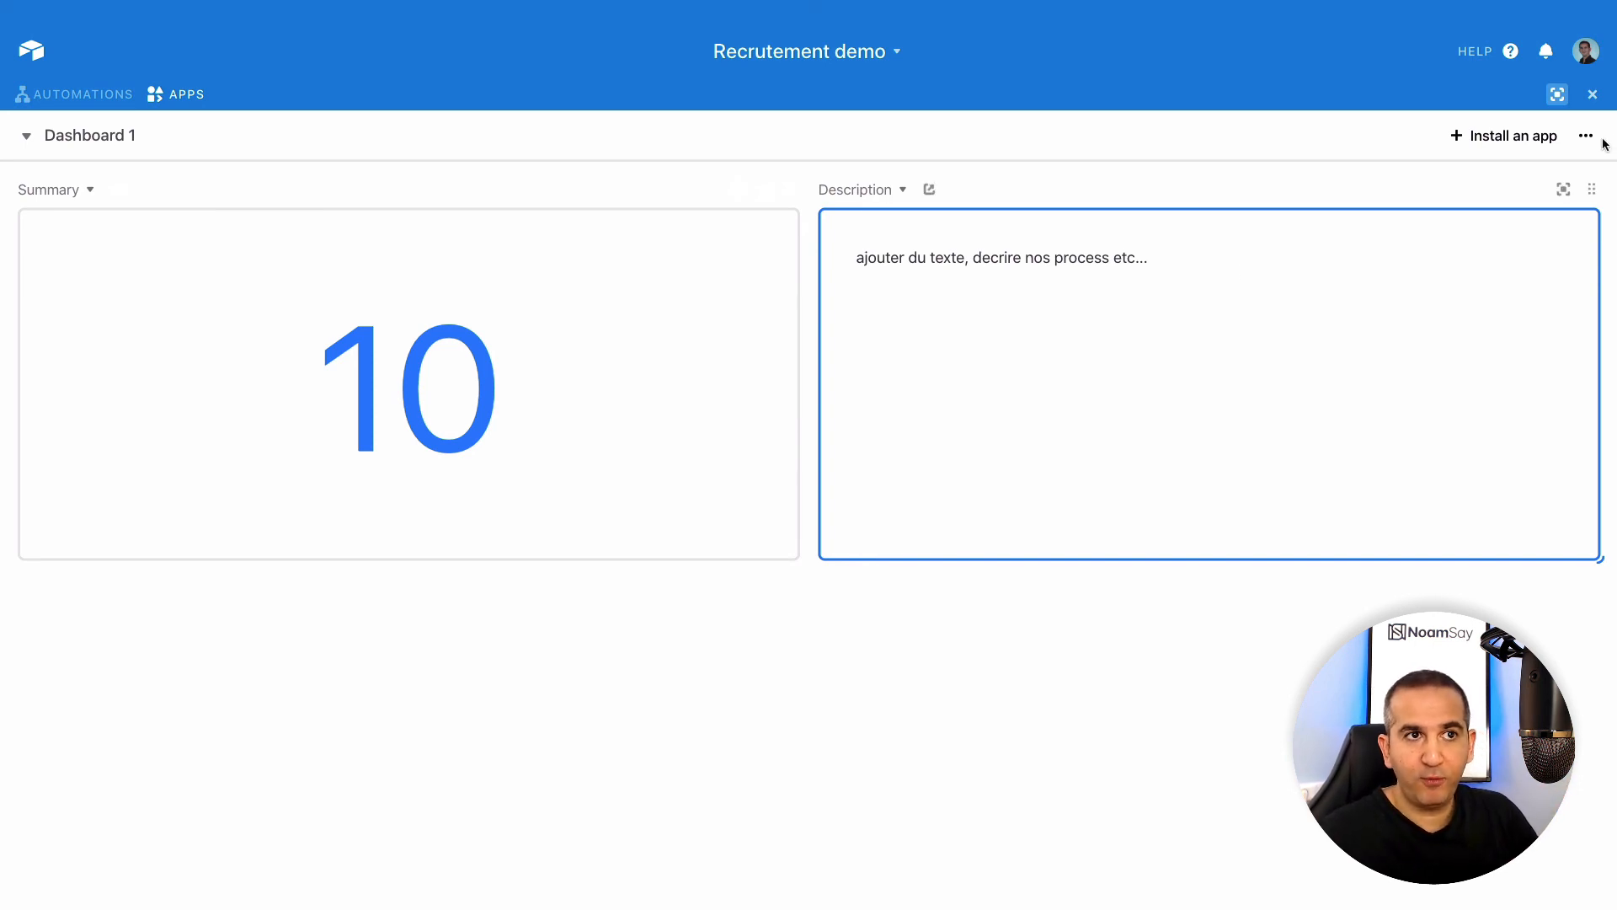
{"action": "left_click", "coordinate": [1592, 94]}
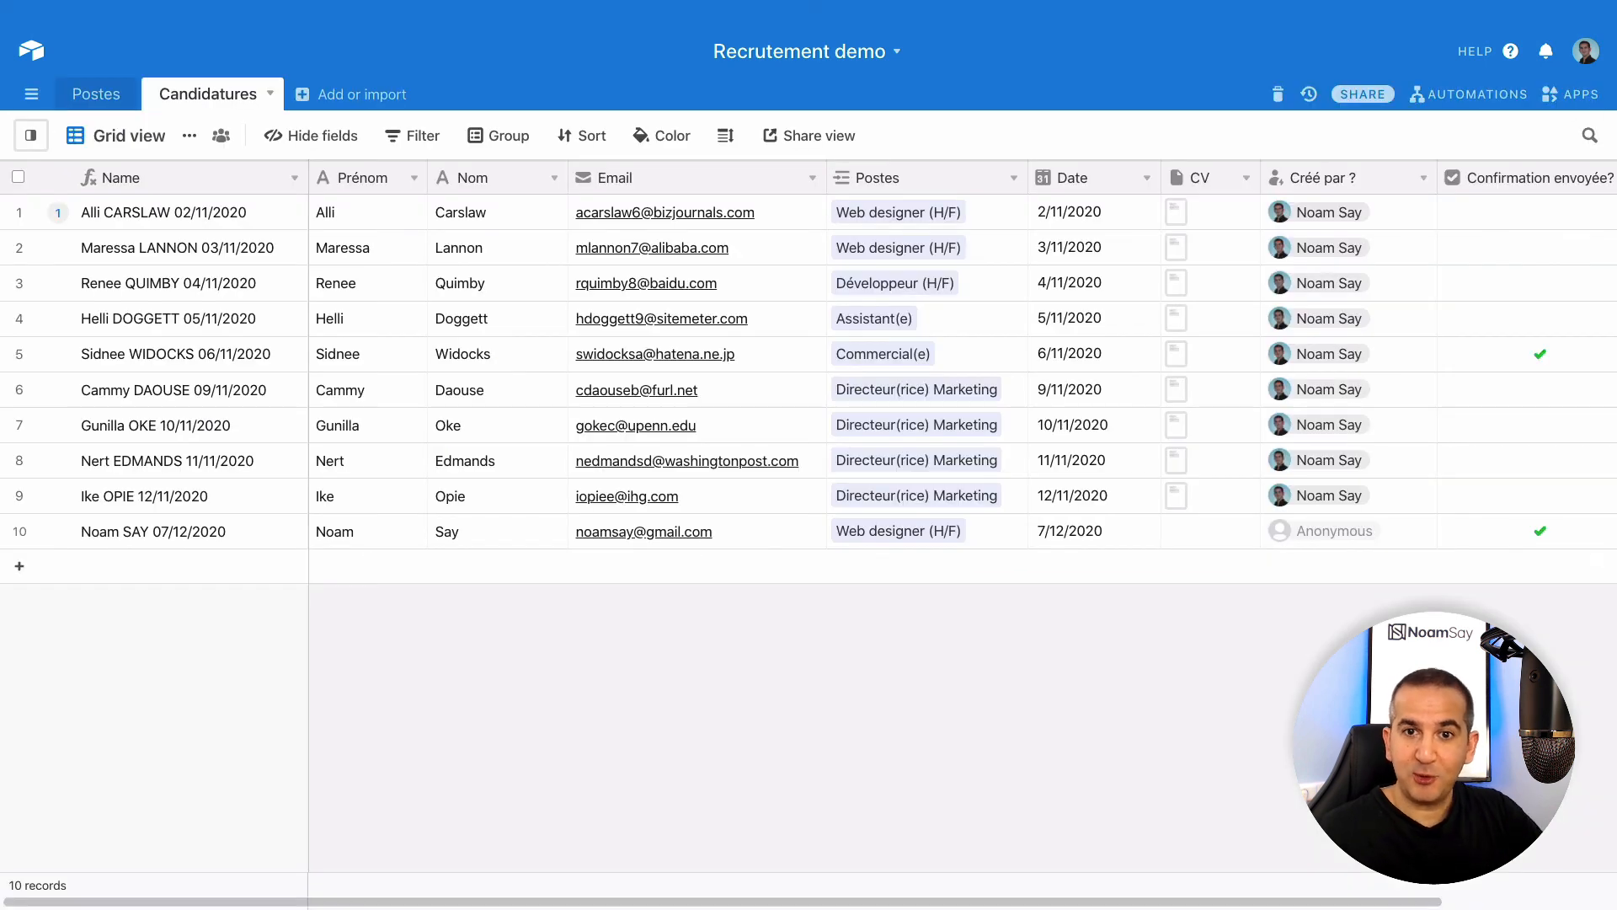